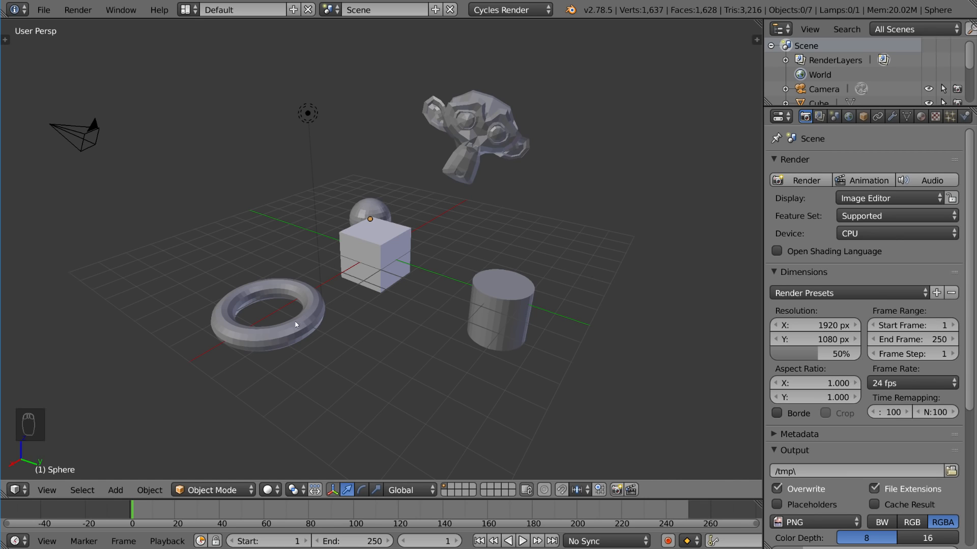
- Select the torus, the cylinder and the monkey head one after another
{"action": "right_click", "coordinate": [311, 316]}
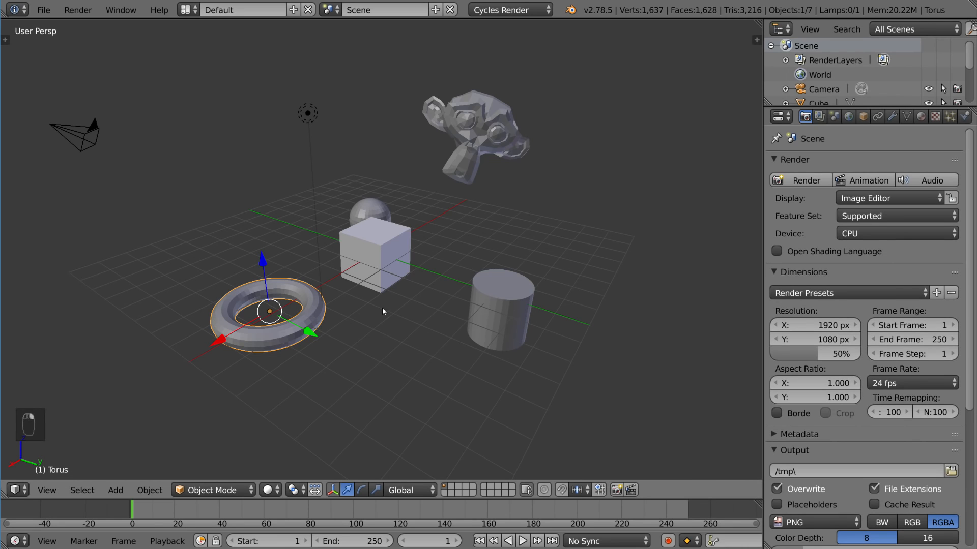
{"action": "right_click", "coordinate": [490, 314]}
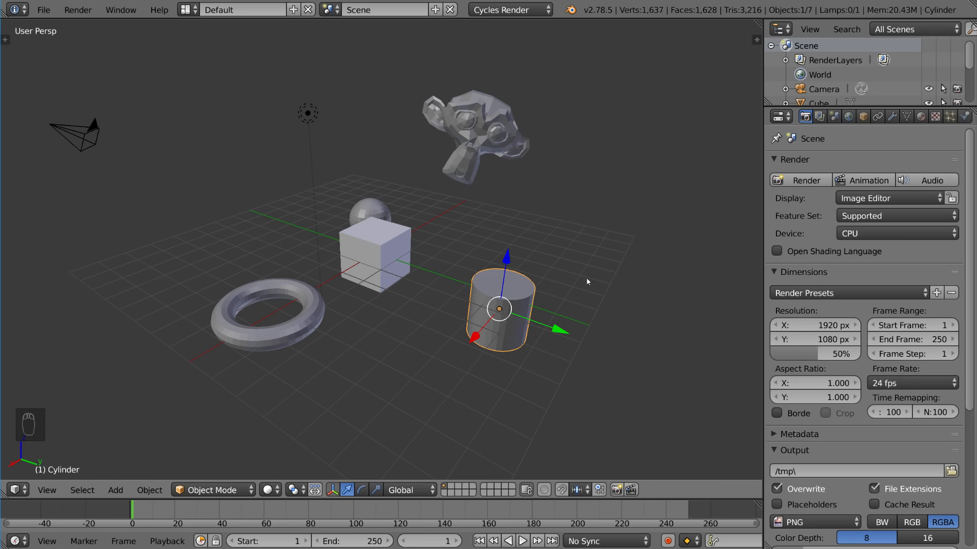
{"action": "right_click", "coordinate": [465, 172]}
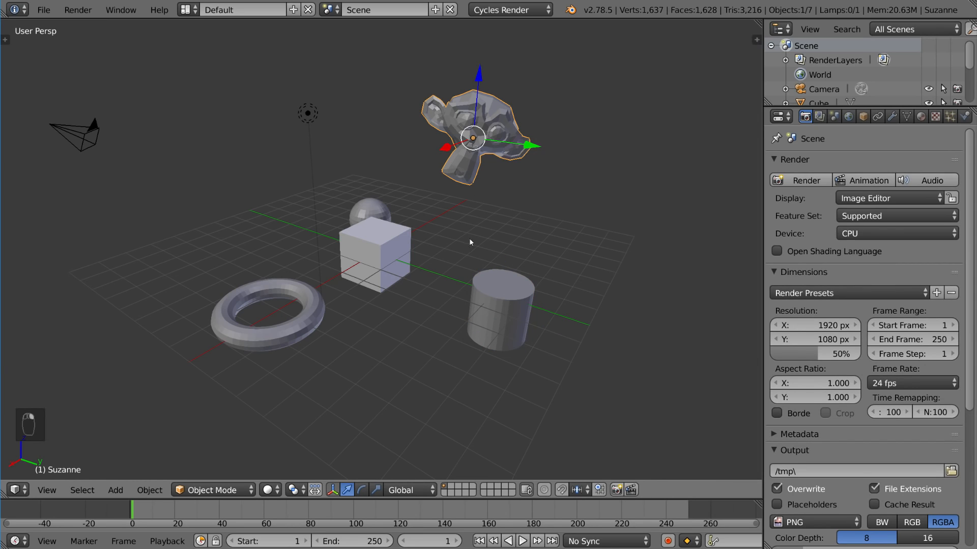
- Extend the monkey head selection with the cube, the torus and the cylinder
{"action": "right_click", "coordinate": [384, 240], "text": "shift"}
{"action": "right_click", "coordinate": [320, 319], "text": "shift"}
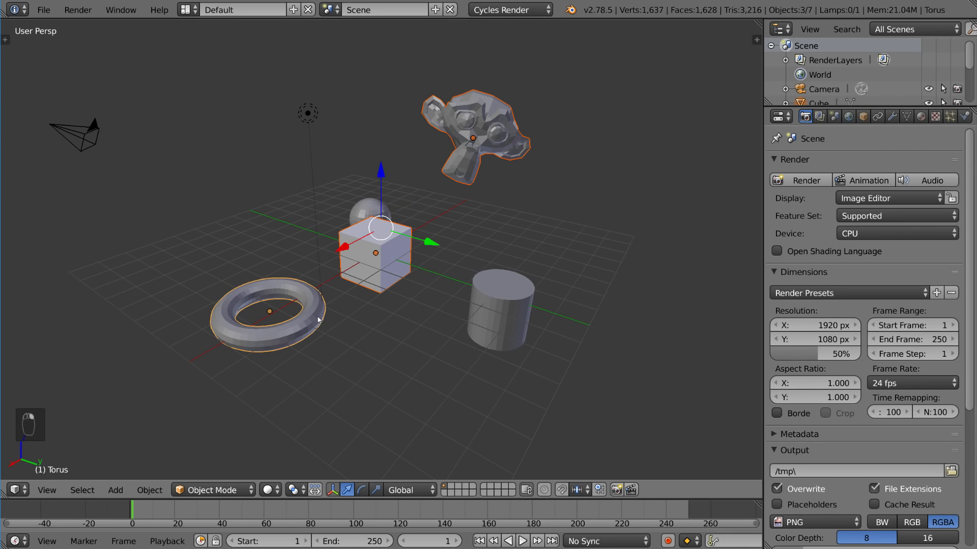
{"action": "right_click", "coordinate": [484, 306], "text": "shift"}
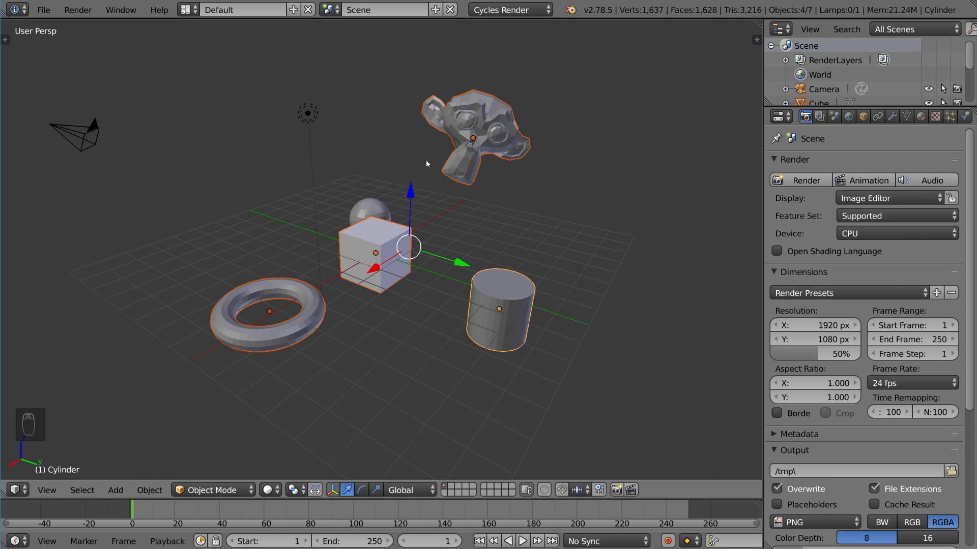
- Set Select With to Left in the Input user preferences and close the preferences window
{"action": "left_click", "coordinate": [44, 10]}
{"action": "left_click", "coordinate": [83, 169]}
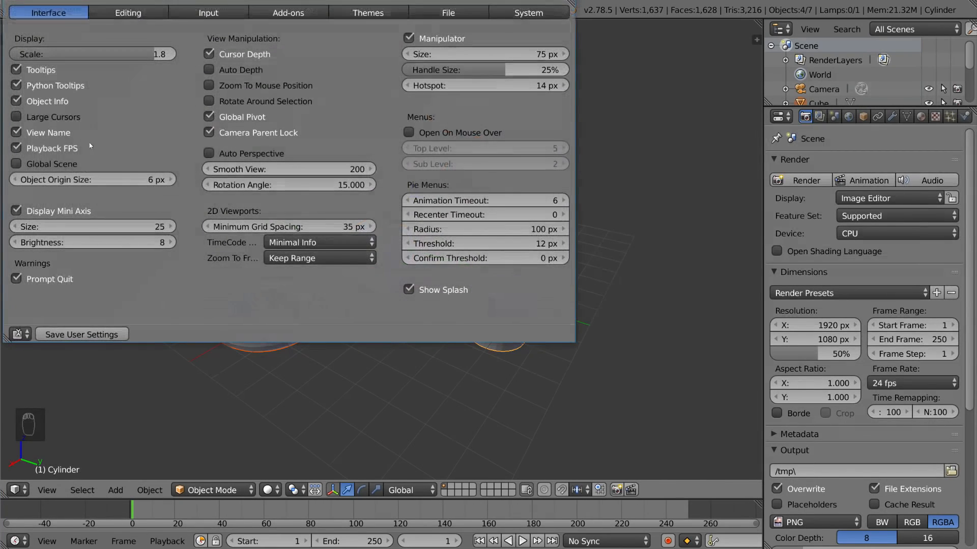
{"action": "left_click", "coordinate": [217, 14]}
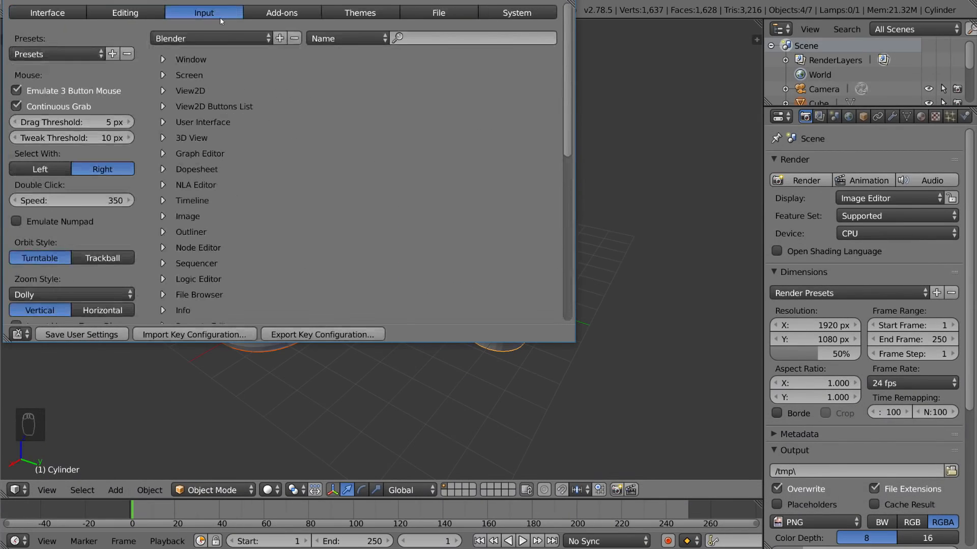
{"action": "left_click", "coordinate": [59, 169]}
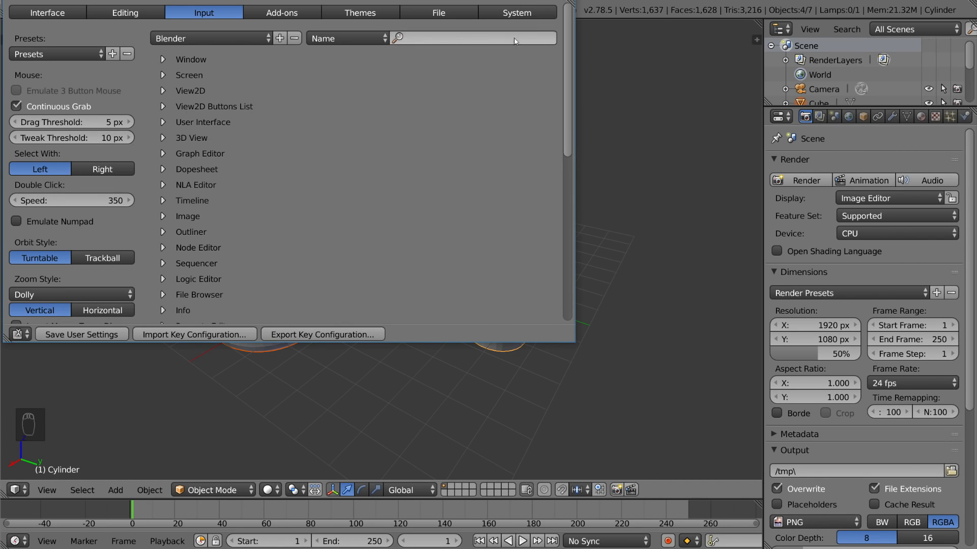
{"action": "left_click", "coordinate": [563, 0]}
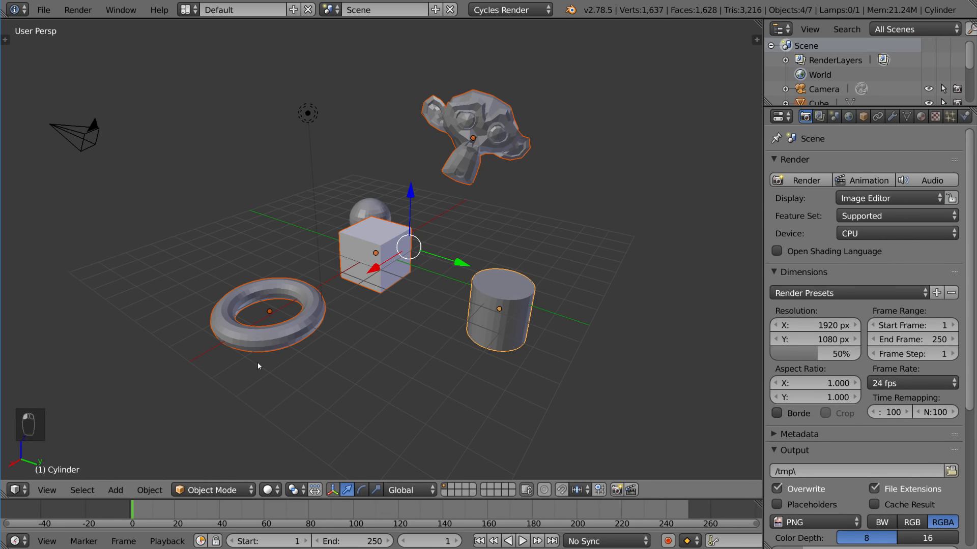
- Select single objects in turn, going through the torus, cylinder and cube and finishing on the cube
{"action": "right_click", "coordinate": [275, 341]}
{"action": "right_click", "coordinate": [467, 307]}
{"action": "right_click", "coordinate": [349, 280]}
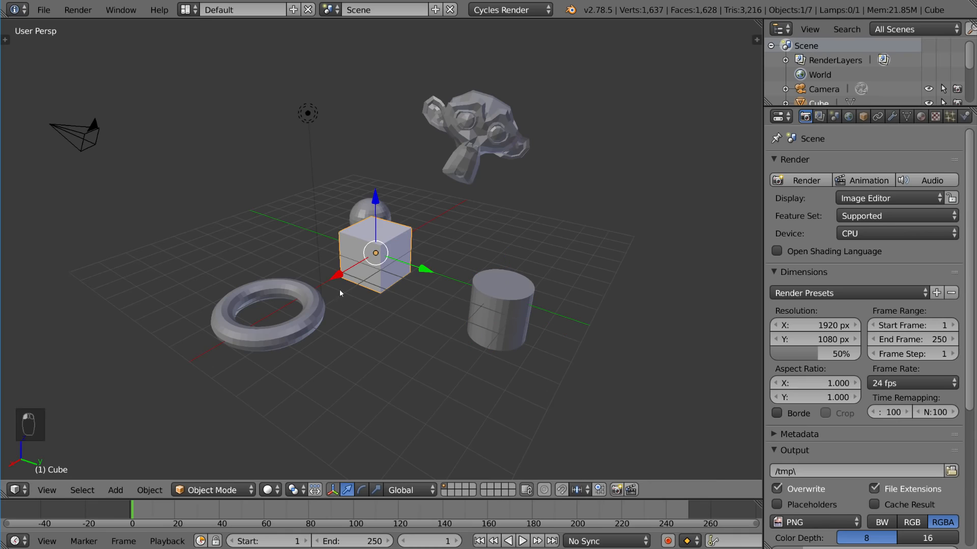
{"action": "right_click", "coordinate": [319, 307]}
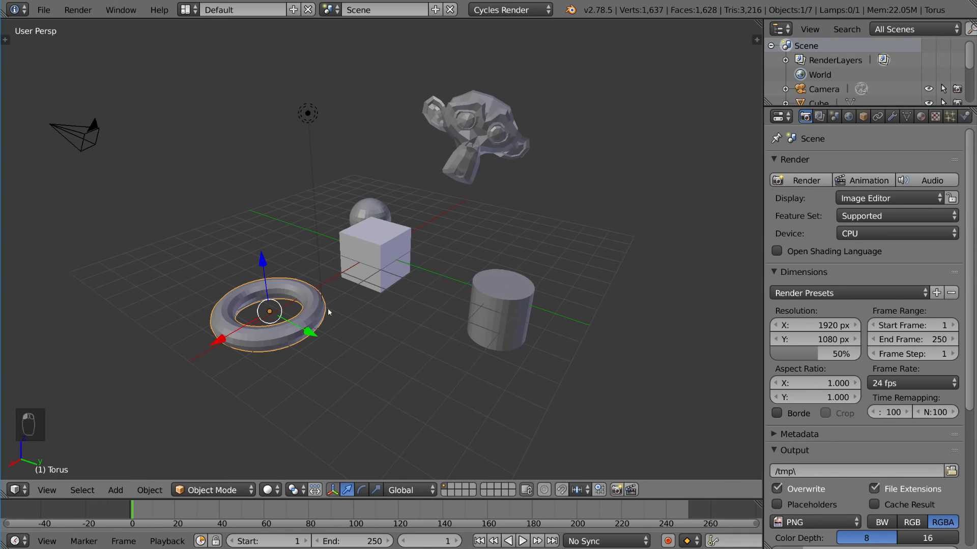
{"action": "right_click", "coordinate": [371, 279]}
- Show the scene in wireframe and select the sphere seen through the cube
{"action": "key", "text": "z"}
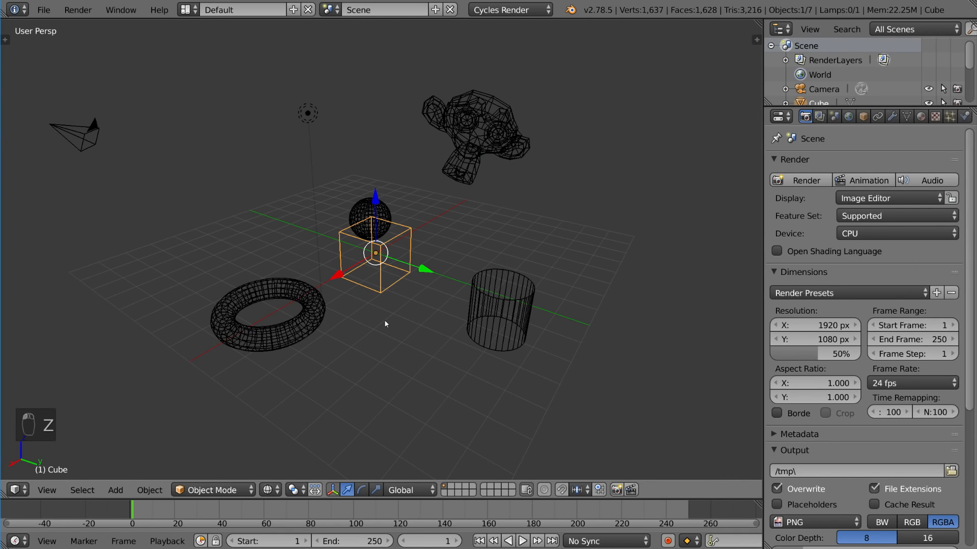
{"action": "scroll", "coordinate": [385, 324], "scroll_direction": "up", "scroll_amount": 10}
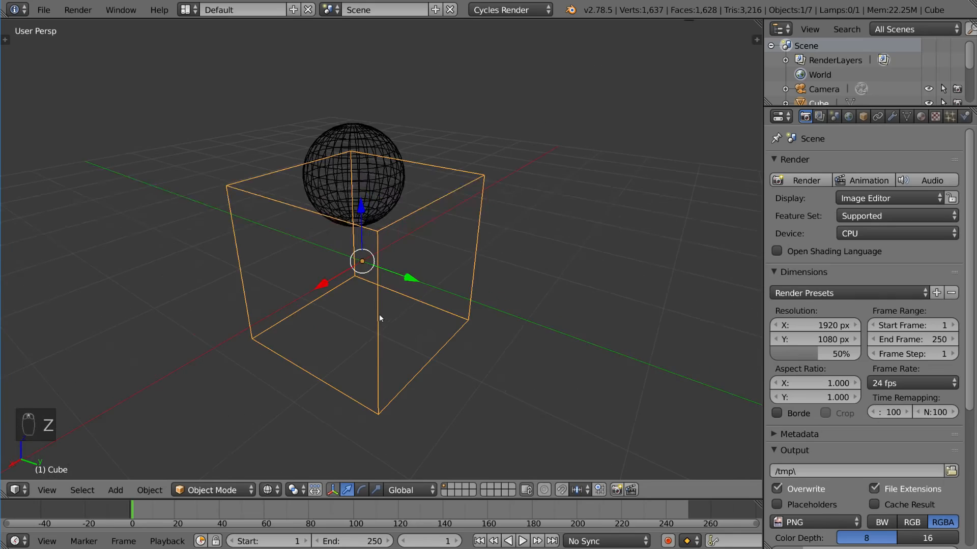
{"action": "middle_click_drag", "start_coordinate": [380, 303], "coordinate": [349, 296]}
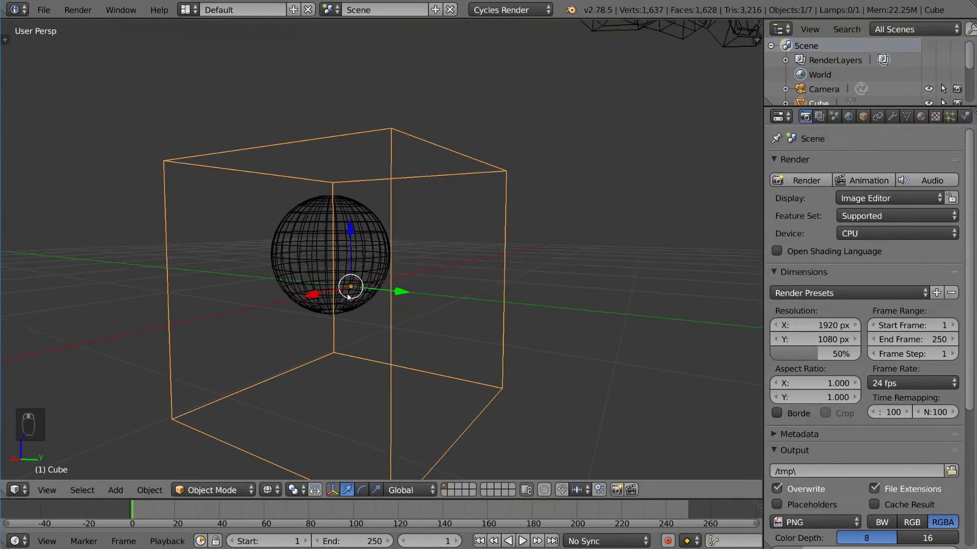
{"action": "right_click", "coordinate": [307, 251]}
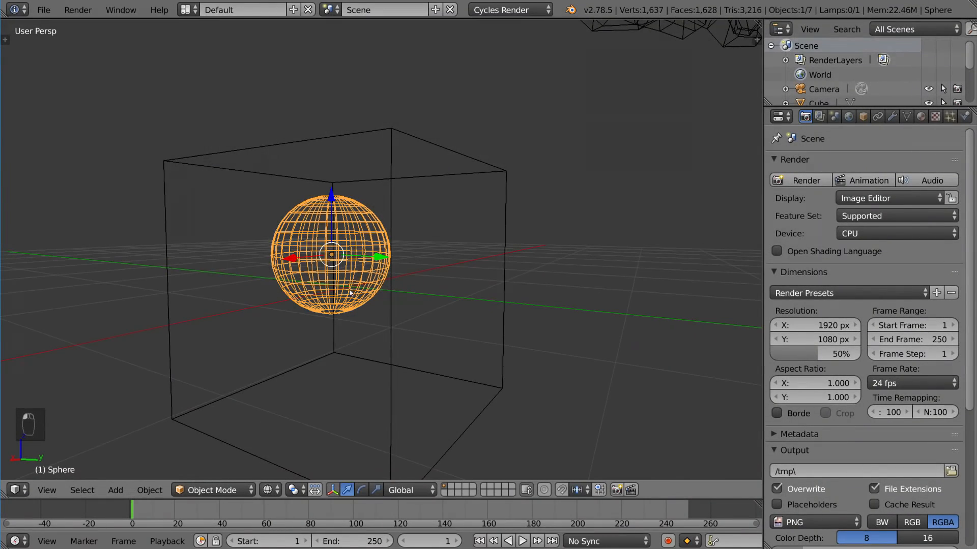
- Toggle the viewport to solid shading and back to wireframe, and select the cube around the sphere
{"action": "middle_click_drag", "start_coordinate": [377, 322], "coordinate": [381, 351]}
{"action": "key", "text": "z"}
{"action": "scroll", "coordinate": [388, 318], "scroll_direction": "down", "scroll_amount": 3}
{"action": "key", "text": "z"}
{"action": "scroll", "coordinate": [378, 304], "scroll_direction": "up", "scroll_amount": 3}
{"action": "mouse_move", "coordinate": [389, 317]}
{"action": "middle_mouse_down"}
{"action": "mouse_move", "coordinate": [380, 302]}
{"action": "mouse_move", "coordinate": [394, 296]}
{"action": "middle_mouse_up"}
{"action": "right_click", "coordinate": [394, 303]}
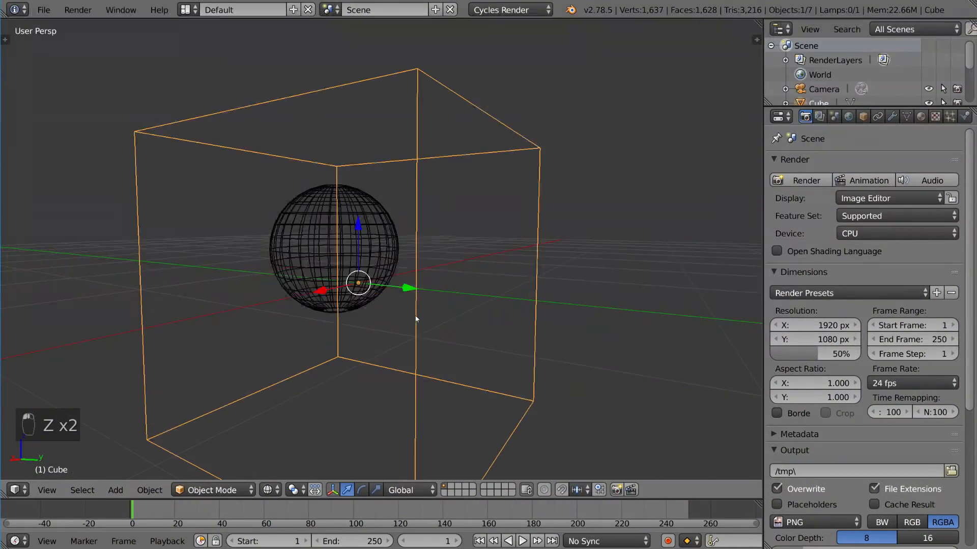
- Try moving the cube along the global Z axis with the Grab command, and undo the move
{"action": "middle_click_drag", "start_coordinate": [384, 260], "coordinate": [455, 326]}
{"action": "key", "text": "g"}
{"action": "key", "text": "z"}
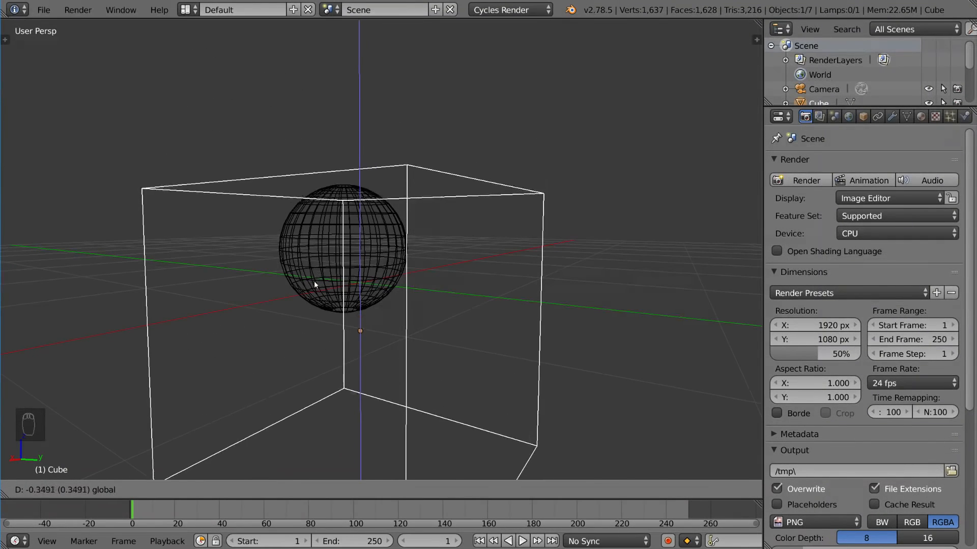
{"action": "left_click", "coordinate": [377, 201]}
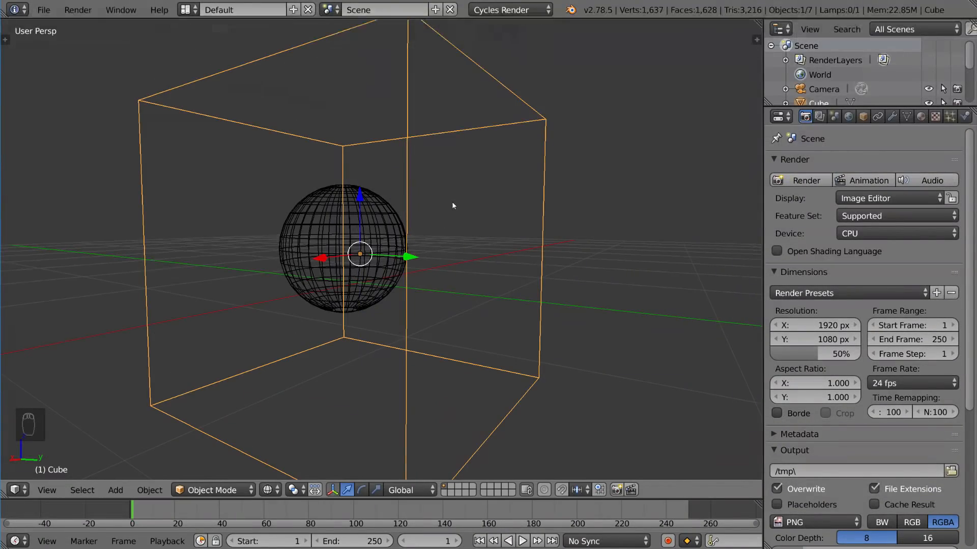
{"action": "key", "text": "ctrl+z"}
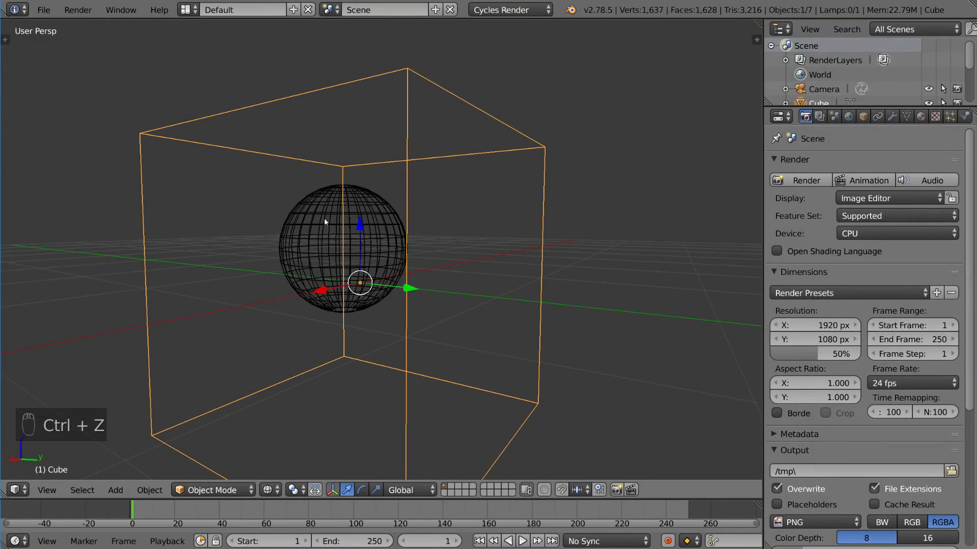
- Try moving the cube along the X axis with its manipulator arrow, and undo the move
{"action": "middle_click_drag", "start_coordinate": [425, 241], "coordinate": [408, 349]}
{"action": "scroll", "coordinate": [304, 309], "scroll_direction": "down", "scroll_amount": 1}
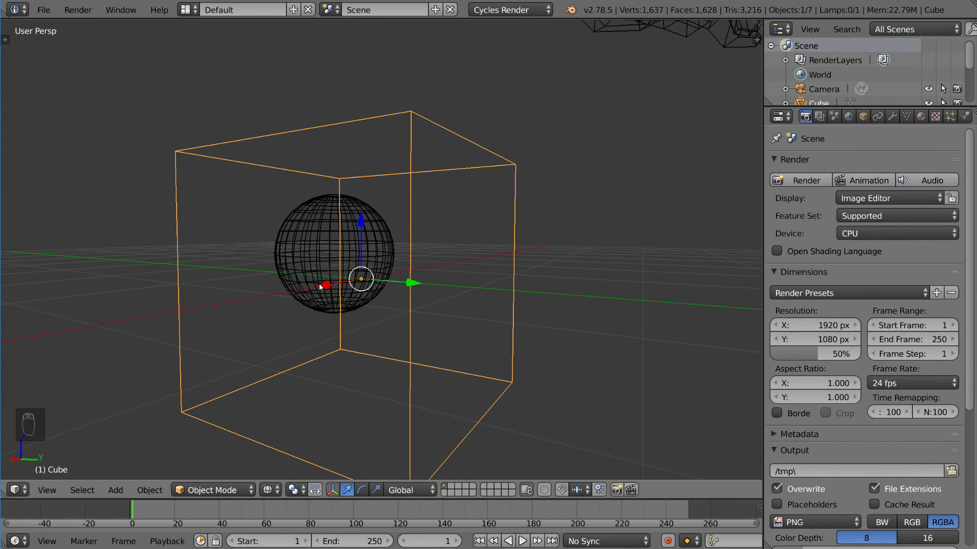
{"action": "left_click_drag", "start_coordinate": [320, 286], "coordinate": [373, 284]}
{"action": "mouse_move", "coordinate": [449, 272]}
{"action": "left_mouse_down"}
{"action": "mouse_move", "coordinate": [487, 274]}
{"action": "mouse_move", "coordinate": [449, 273]}
{"action": "left_mouse_up"}
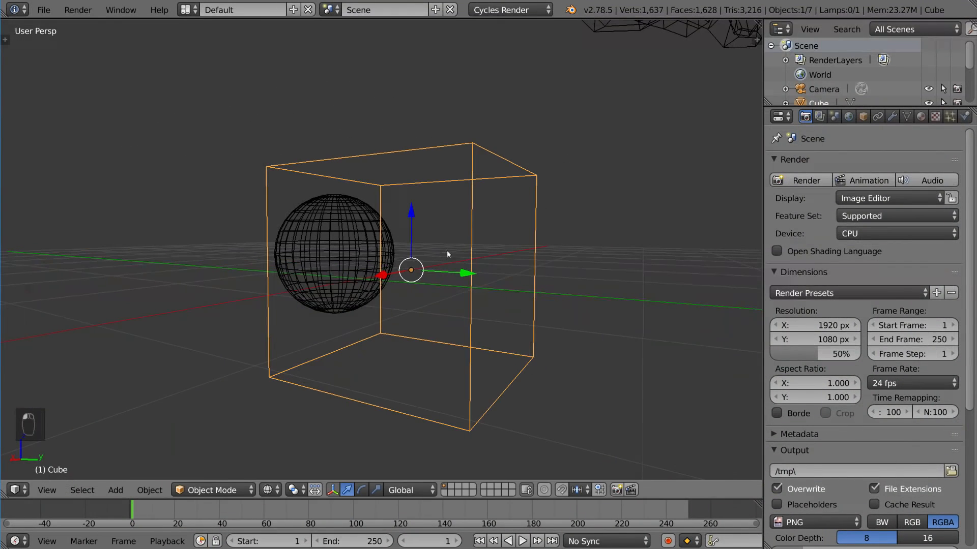
{"action": "key", "text": "ctrl+z"}
{"action": "key", "text": "ctrl+z"}
{"action": "key", "text": "ctrl+z"}
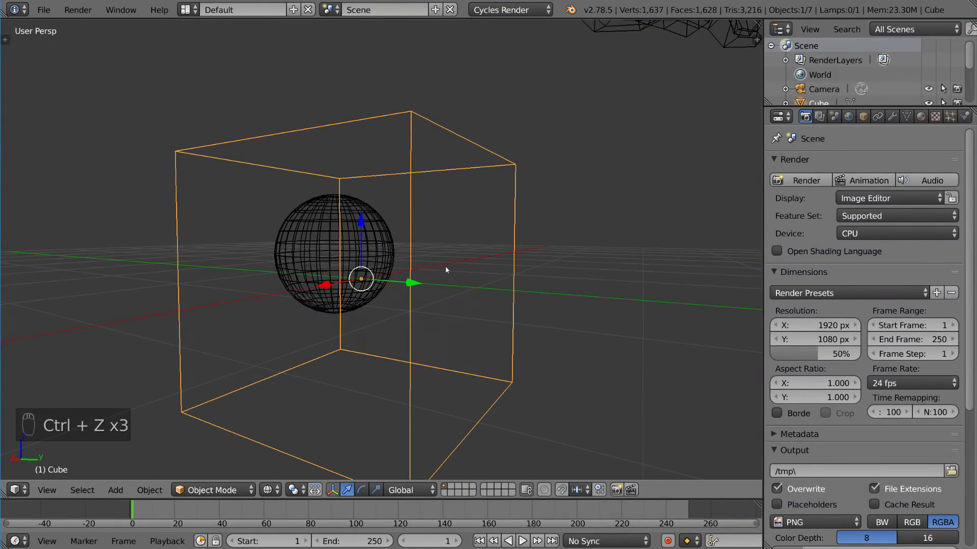
- Switch the selection between the sphere and the cube, finishing on the cube
{"action": "middle_click_drag", "start_coordinate": [415, 301], "coordinate": [378, 304]}
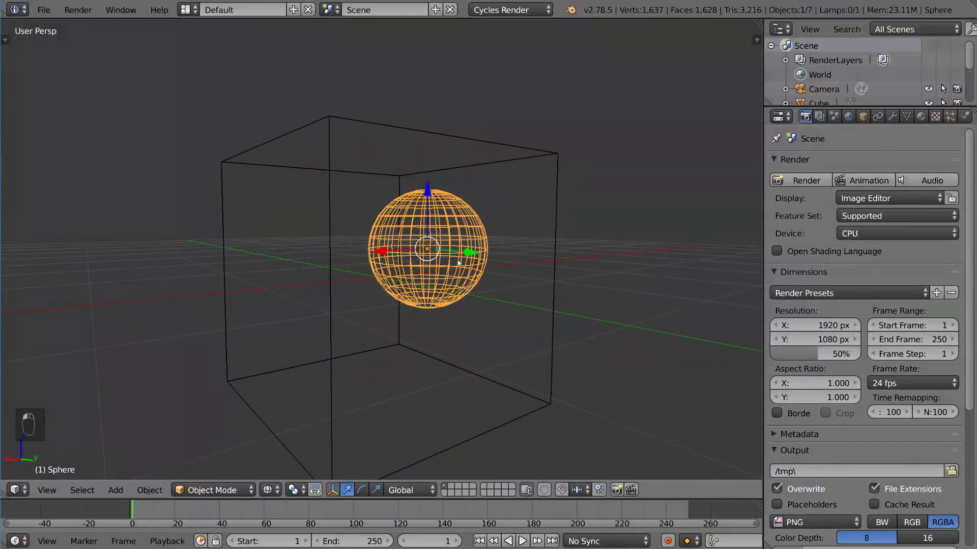
{"action": "middle_click_drag", "start_coordinate": [428, 336], "coordinate": [436, 292]}
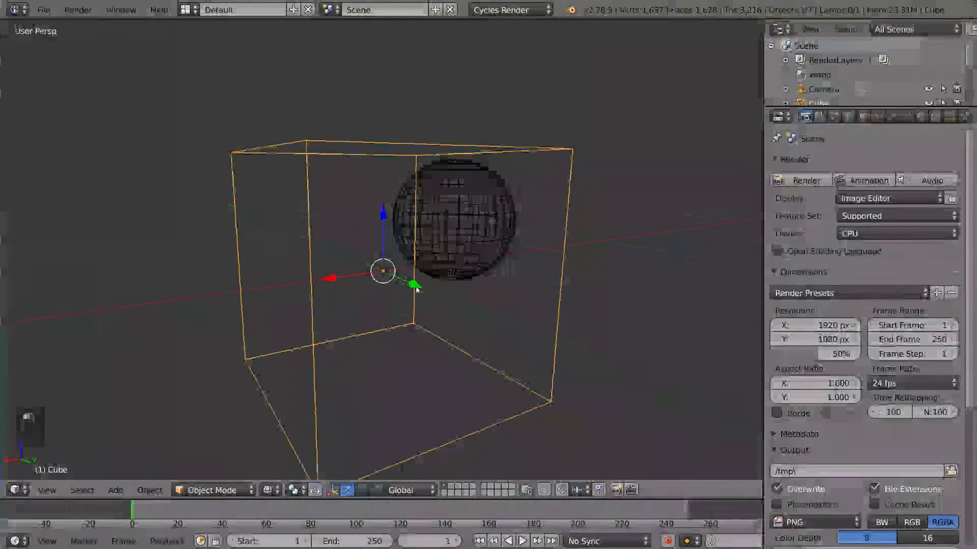
{"action": "right_click", "coordinate": [451, 229]}
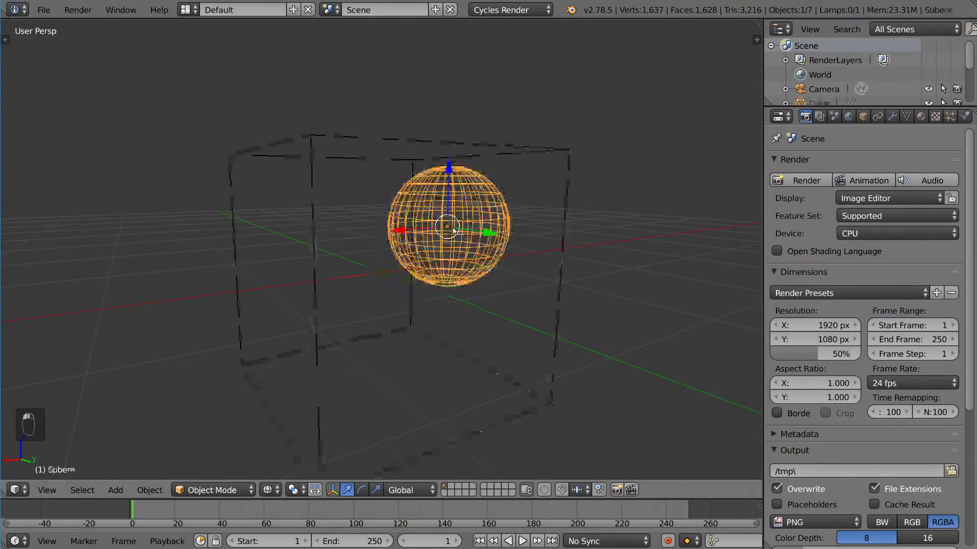
{"action": "right_click", "coordinate": [408, 304]}
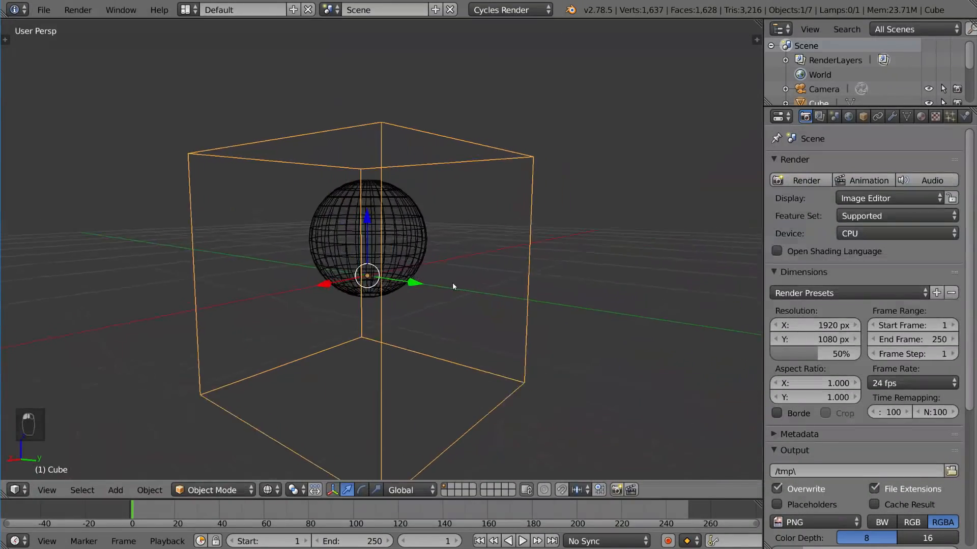
{"action": "middle_click_drag", "start_coordinate": [453, 282], "coordinate": [429, 270]}
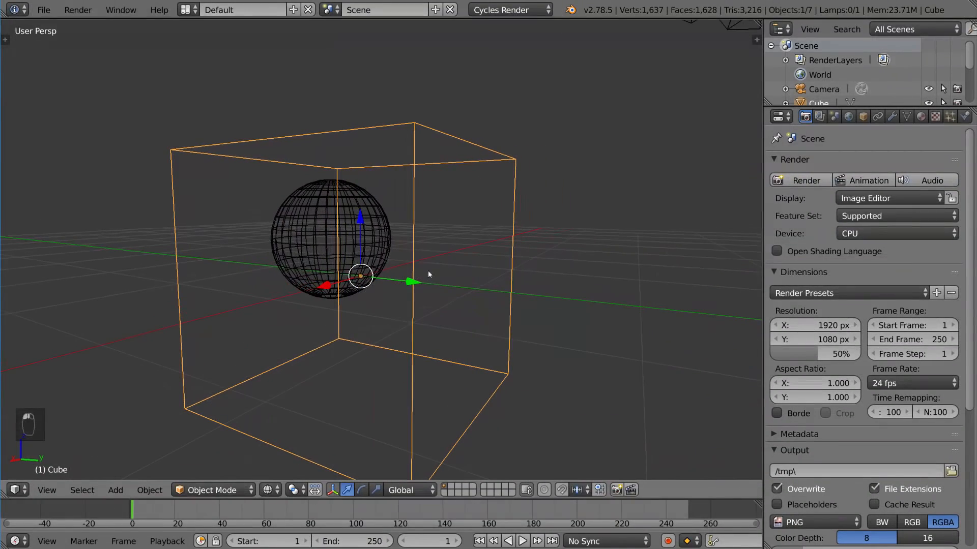
- Try to grab the cube's Z-axis manipulator arrow where it overlaps the sphere, and reselect the cube
{"action": "left_click", "coordinate": [362, 219]}
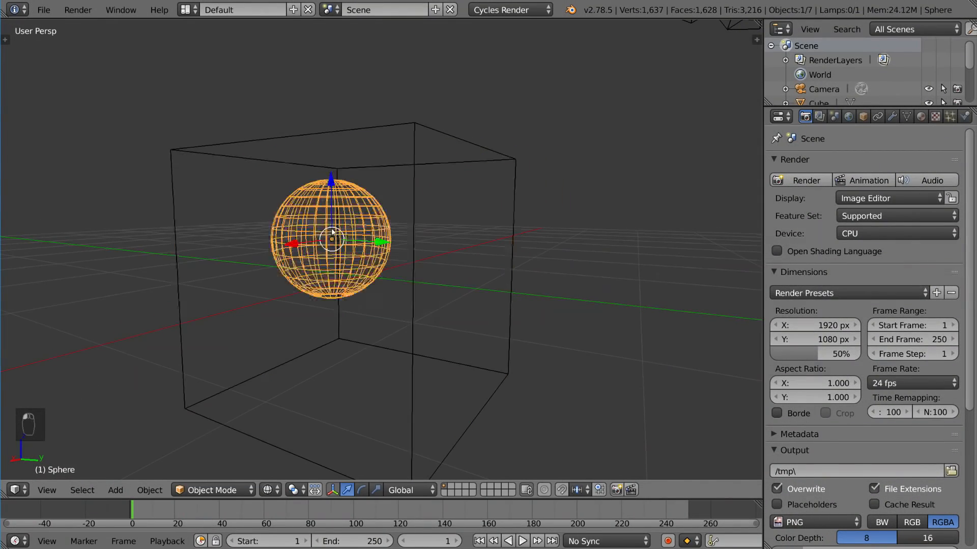
{"action": "right_click", "coordinate": [362, 223]}
{"action": "right_click", "coordinate": [374, 219]}
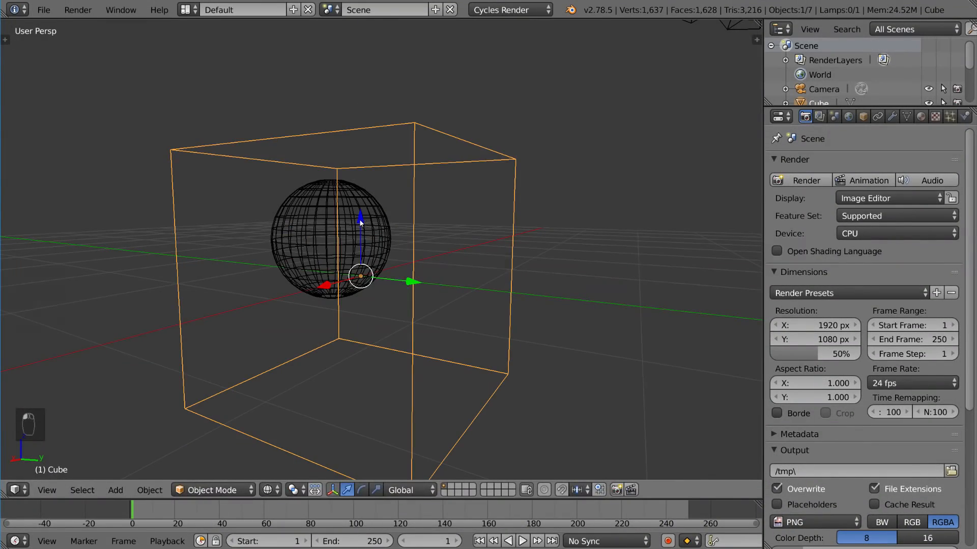
{"action": "left_click", "coordinate": [361, 222]}
{"action": "middle_click_drag", "start_coordinate": [399, 261], "coordinate": [438, 300]}
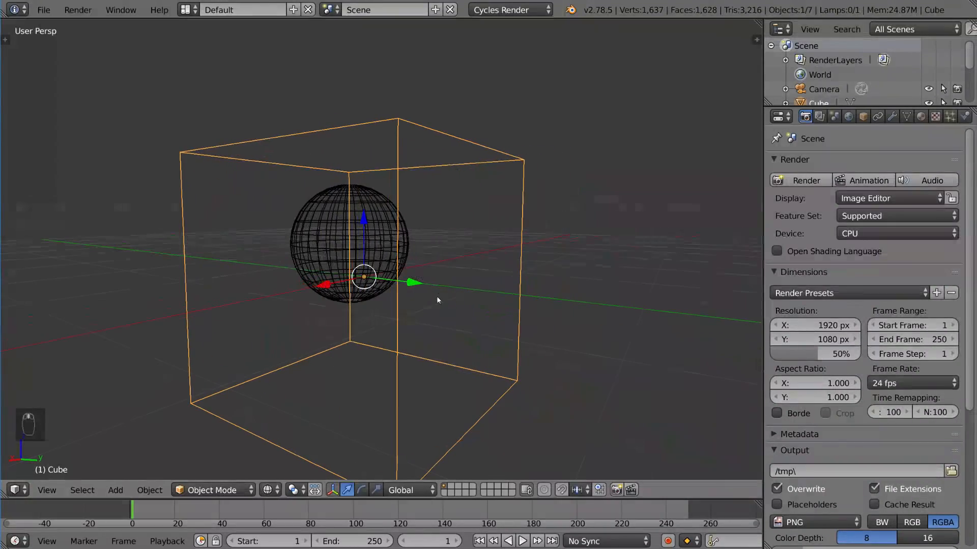
- Try the cube's Z and X manipulator arrows again, and select the sphere
{"action": "left_click", "coordinate": [365, 228]}
{"action": "mouse_move", "coordinate": [364, 228]}
{"action": "middle_mouse_down"}
{"action": "mouse_move", "coordinate": [396, 236]}
{"action": "mouse_move", "coordinate": [413, 285]}
{"action": "mouse_move", "coordinate": [439, 299]}
{"action": "middle_mouse_up"}
{"action": "left_click", "coordinate": [337, 282]}
{"action": "middle_click_drag", "start_coordinate": [462, 260], "coordinate": [464, 249]}
{"action": "scroll", "coordinate": [488, 251], "scroll_direction": "up", "scroll_amount": 3}
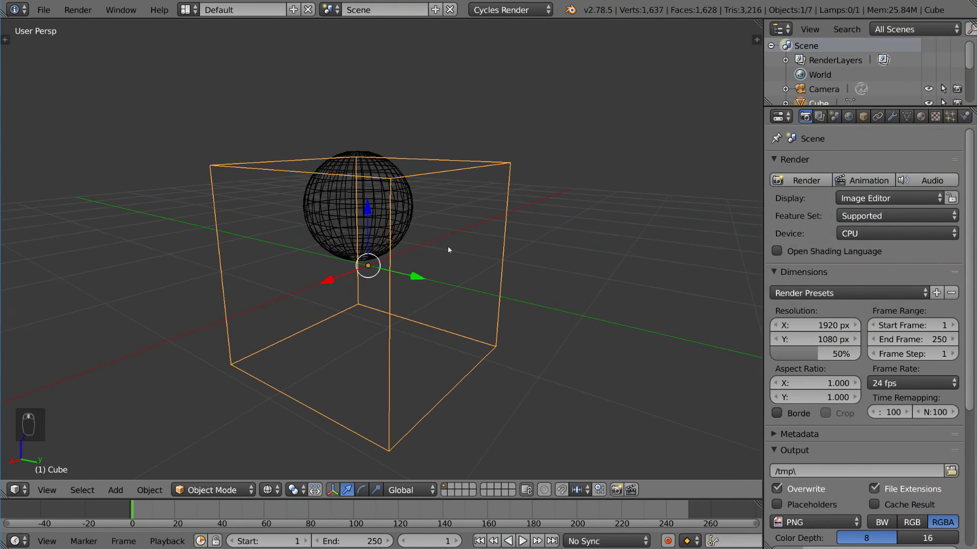
{"action": "right_click", "coordinate": [401, 181]}
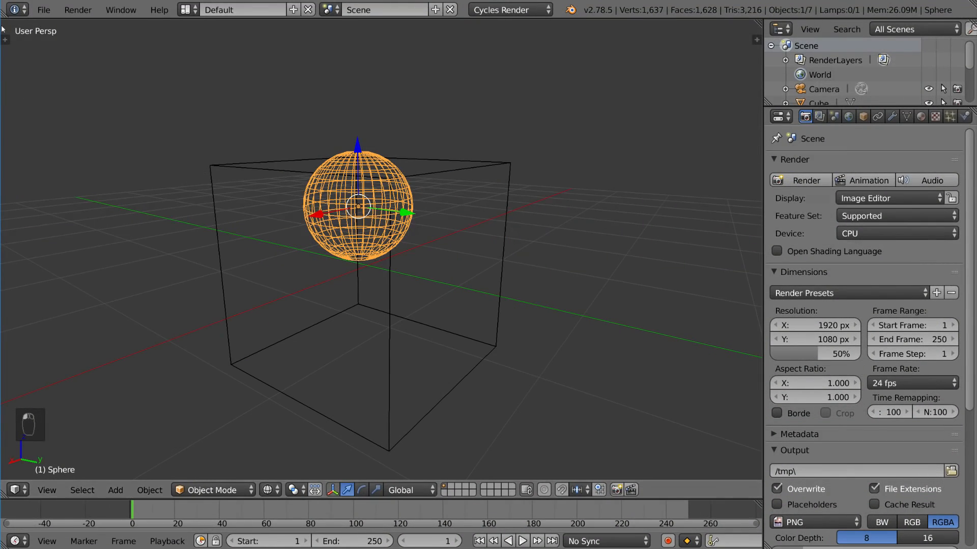
- Set Select With back to Right in the Input user preferences and close the preferences window
{"action": "left_click", "coordinate": [39, 11]}
{"action": "left_click", "coordinate": [94, 171]}
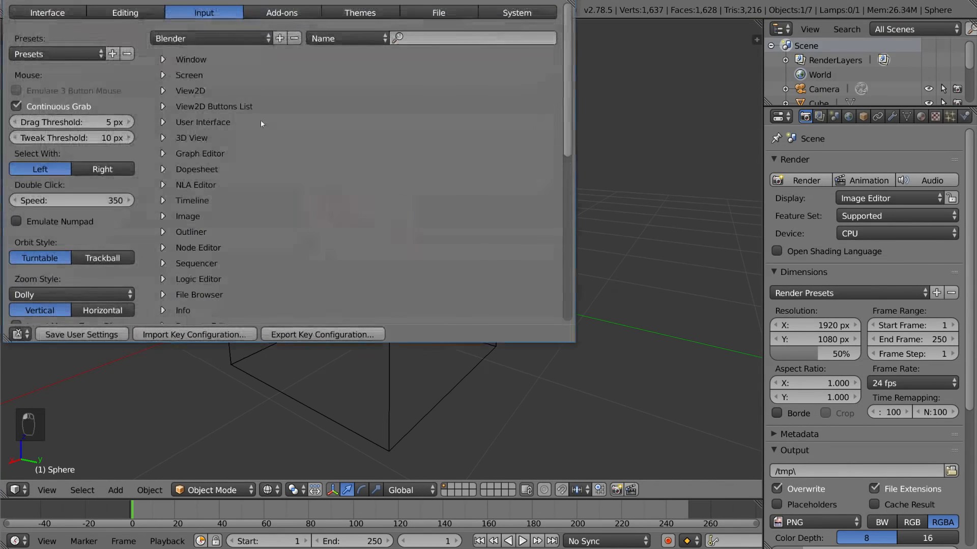
{"action": "left_click", "coordinate": [114, 170]}
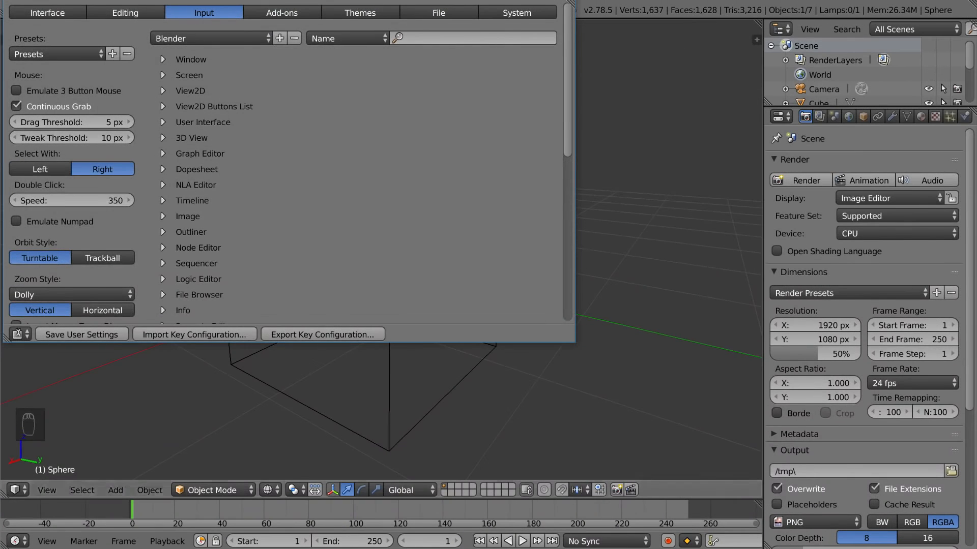
{"action": "left_click", "coordinate": [564, 0]}
- Place the 3D cursor near the cube's upper back edge and select the cube
{"action": "left_click", "coordinate": [472, 166]}
{"action": "right_click", "coordinate": [472, 166]}
{"action": "middle_click_drag", "start_coordinate": [471, 170], "coordinate": [463, 166]}
{"action": "middle_click_drag", "start_coordinate": [430, 229], "coordinate": [368, 232]}
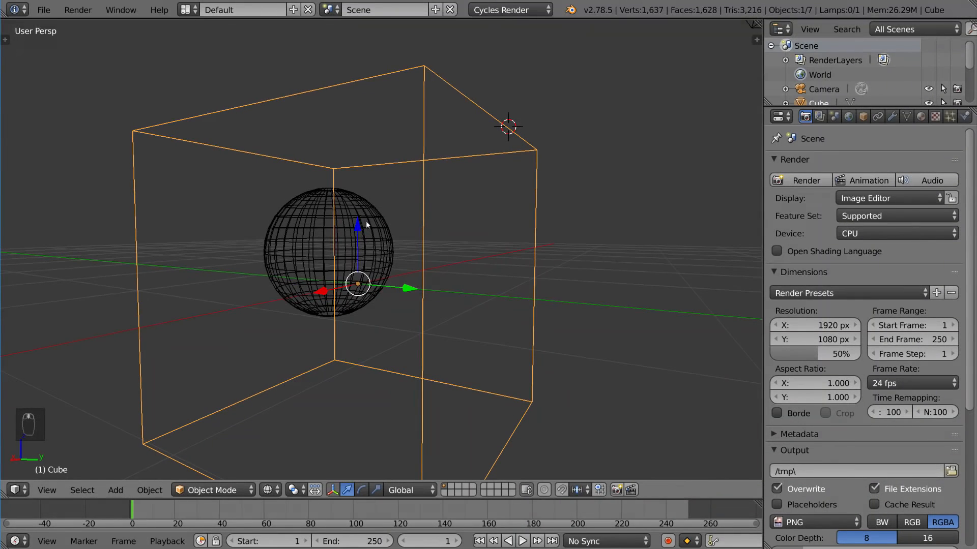
- Select the sphere and then the cube in wireframe view, and move the cube slightly along the global X axis
{"action": "right_click", "coordinate": [360, 230]}
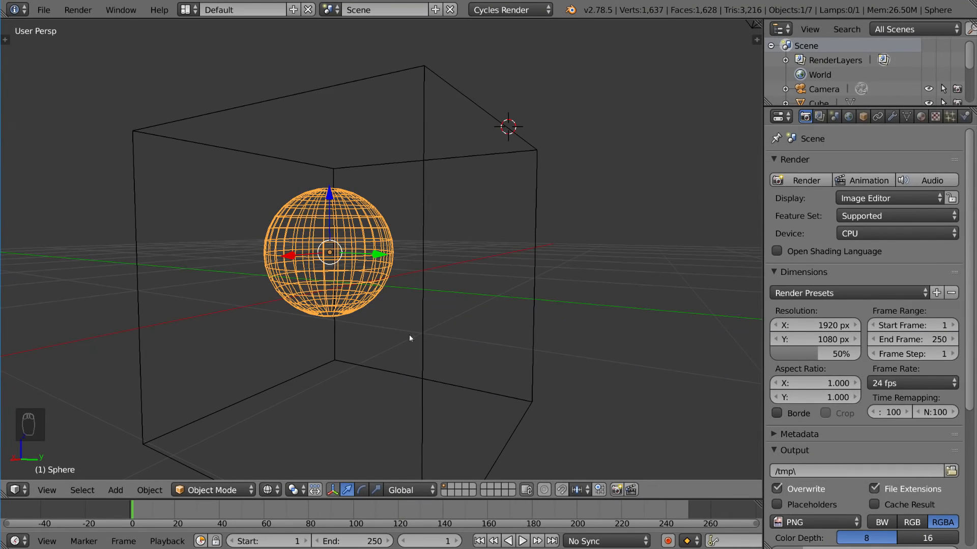
{"action": "right_click", "coordinate": [428, 312]}
{"action": "middle_click_drag", "start_coordinate": [408, 319], "coordinate": [320, 293]}
{"action": "key", "text": "g"}
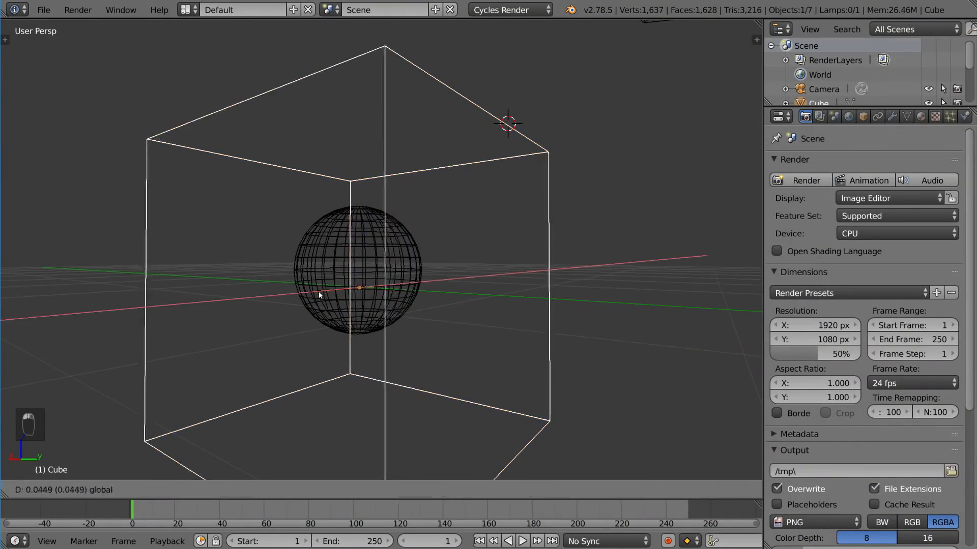
{"action": "left_click", "coordinate": [344, 299]}
- Select the sphere, reselect the cube, and switch the viewport from wireframe to solid shading
{"action": "right_click", "coordinate": [351, 303]}
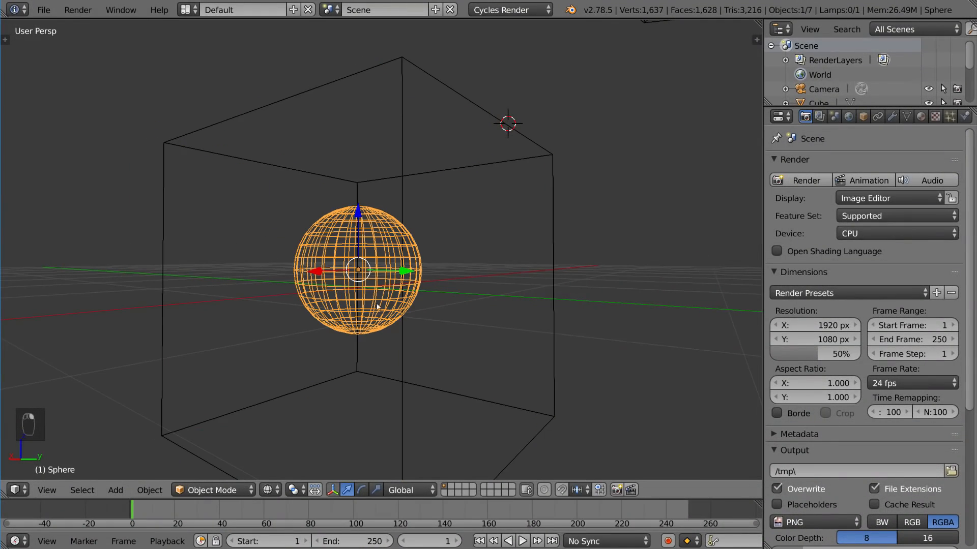
{"action": "mouse_move", "coordinate": [378, 308]}
{"action": "middle_mouse_down"}
{"action": "mouse_move", "coordinate": [436, 322]}
{"action": "mouse_move", "coordinate": [398, 335]}
{"action": "mouse_move", "coordinate": [468, 305]}
{"action": "mouse_move", "coordinate": [517, 305]}
{"action": "mouse_move", "coordinate": [472, 305]}
{"action": "mouse_move", "coordinate": [473, 288]}
{"action": "mouse_move", "coordinate": [459, 289]}
{"action": "mouse_move", "coordinate": [462, 307]}
{"action": "mouse_move", "coordinate": [479, 296]}
{"action": "middle_mouse_up"}
{"action": "scroll", "coordinate": [436, 323], "scroll_direction": "down", "scroll_amount": 4}
{"action": "right_click", "coordinate": [435, 332]}
{"action": "scroll", "coordinate": [469, 303], "scroll_direction": "up", "scroll_amount": 2}
{"action": "scroll", "coordinate": [460, 287], "scroll_direction": "down", "scroll_amount": 4}
{"action": "key", "text": "z"}
{"action": "scroll", "coordinate": [464, 299], "scroll_direction": "down", "scroll_amount": 2}
{"action": "scroll", "coordinate": [472, 302], "scroll_direction": "up", "scroll_amount": 1}
{"action": "scroll", "coordinate": [482, 298], "scroll_direction": "down", "scroll_amount": 1}
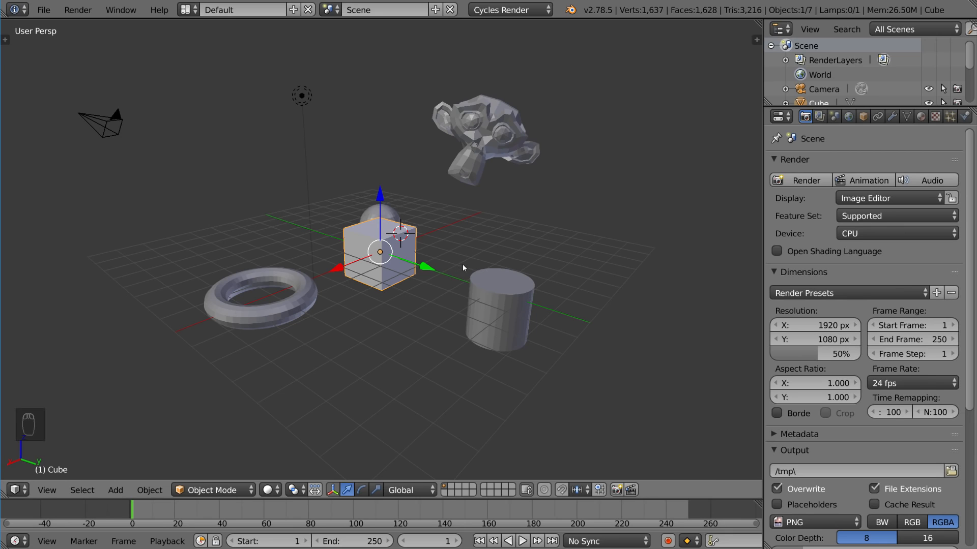
- Open the Apply options for the cube, close them, and deselect everything in the scene
{"action": "key", "text": "ctrl+a"}
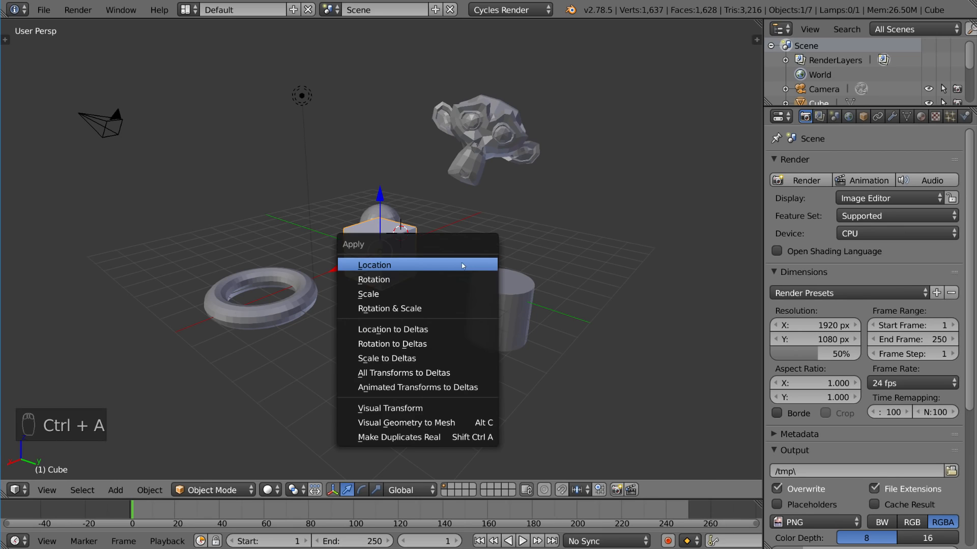
{"action": "left_click", "coordinate": [402, 283]}
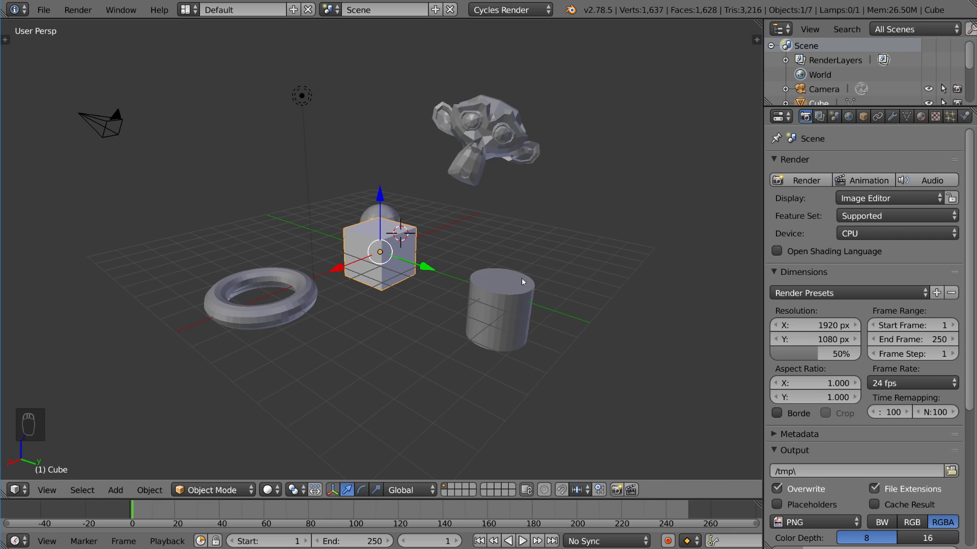
{"action": "key", "text": "a"}
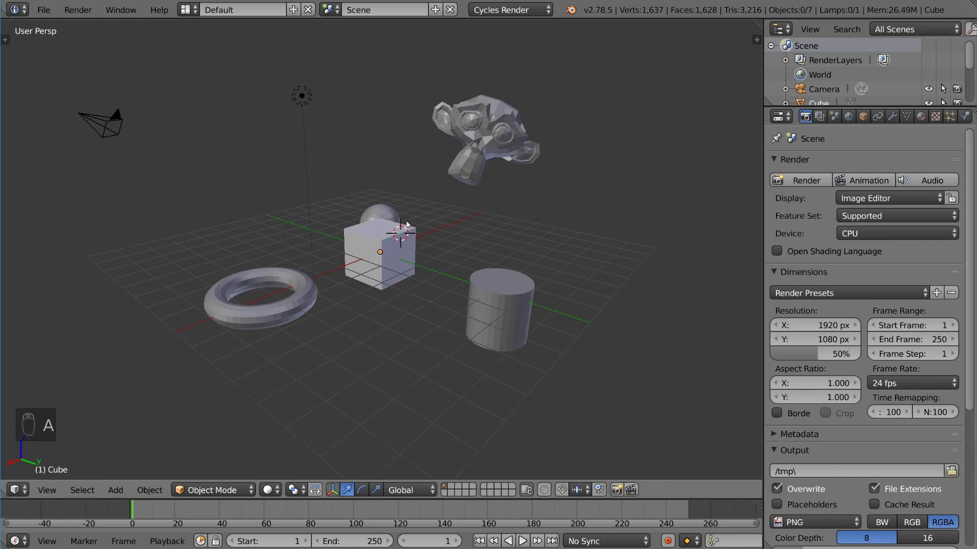
- Select all objects in the scene at once, including the camera and lamp, and deselect them all again
{"action": "middle_click_drag", "start_coordinate": [392, 237], "coordinate": [484, 264]}
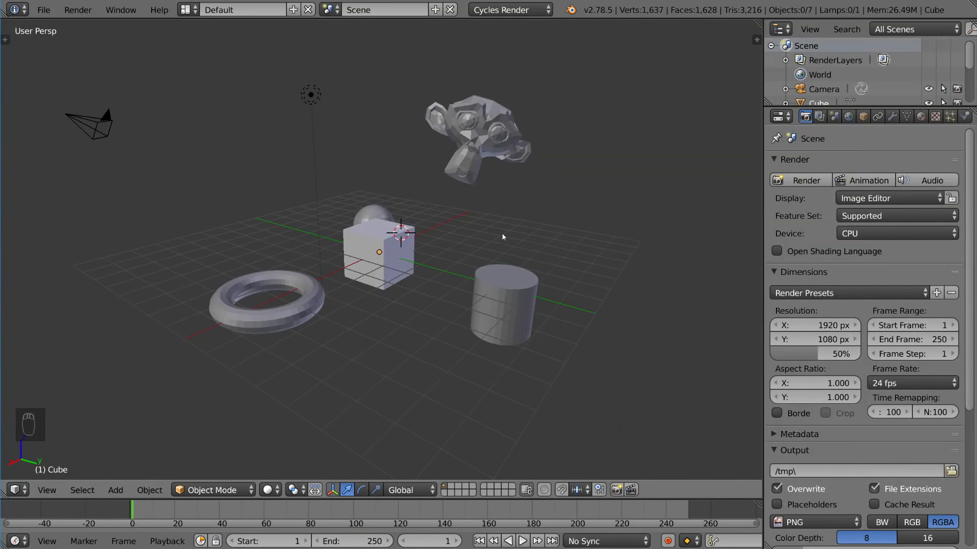
{"action": "key", "text": "a"}
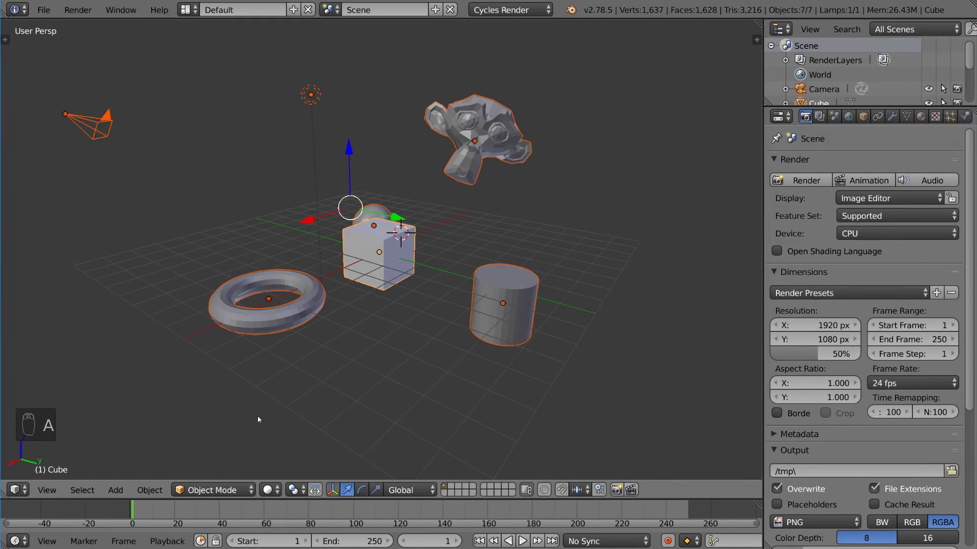
{"action": "middle_click_drag", "start_coordinate": [596, 290], "coordinate": [538, 277]}
{"action": "key", "text": "a"}
{"action": "scroll", "coordinate": [537, 277], "scroll_direction": "up", "scroll_amount": 4}
{"action": "scroll", "coordinate": [535, 274], "scroll_direction": "down", "scroll_amount": 2}
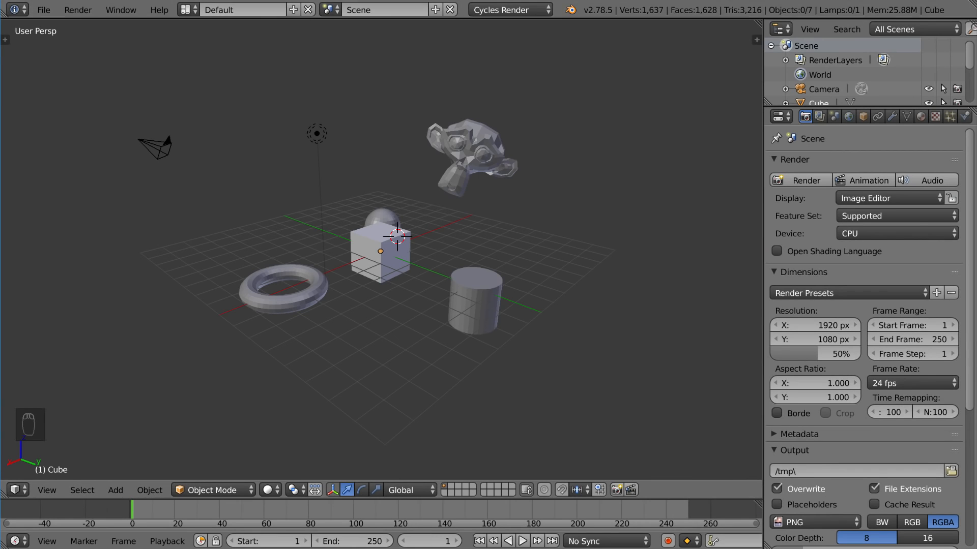
- Select the monkey head, cube, cylinder and torus together with the monkey head as the active object, and clear the selection
{"action": "right_click", "coordinate": [460, 163]}
{"action": "right_click", "coordinate": [402, 262], "text": "shift"}
{"action": "right_click", "coordinate": [470, 285], "text": "shift"}
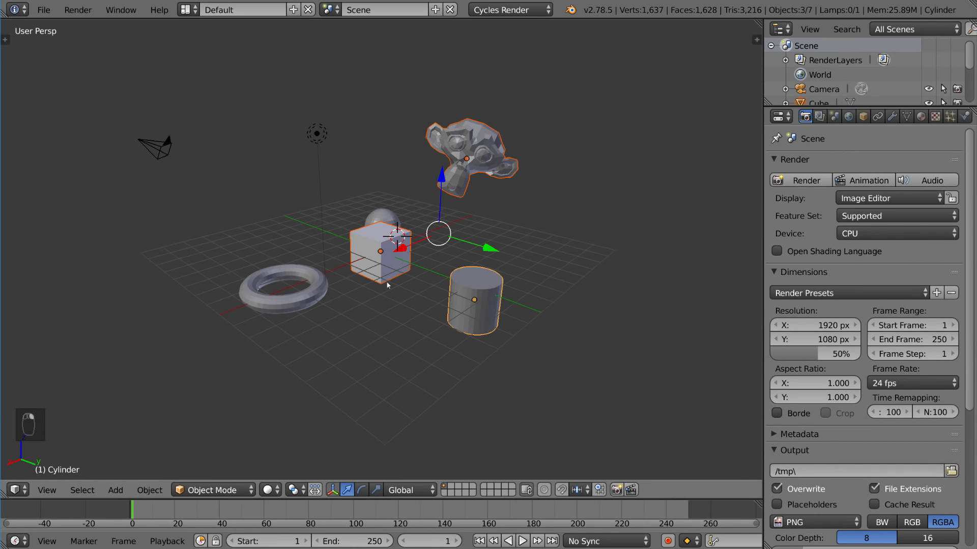
{"action": "right_click", "coordinate": [318, 289], "text": "shift"}
{"action": "right_click", "coordinate": [466, 159], "text": "shift"}
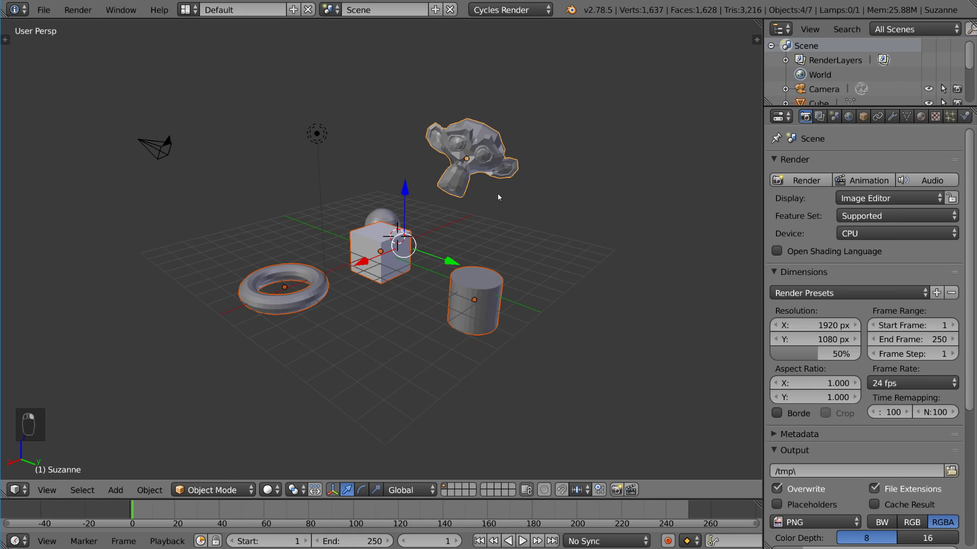
{"action": "key", "text": "a"}
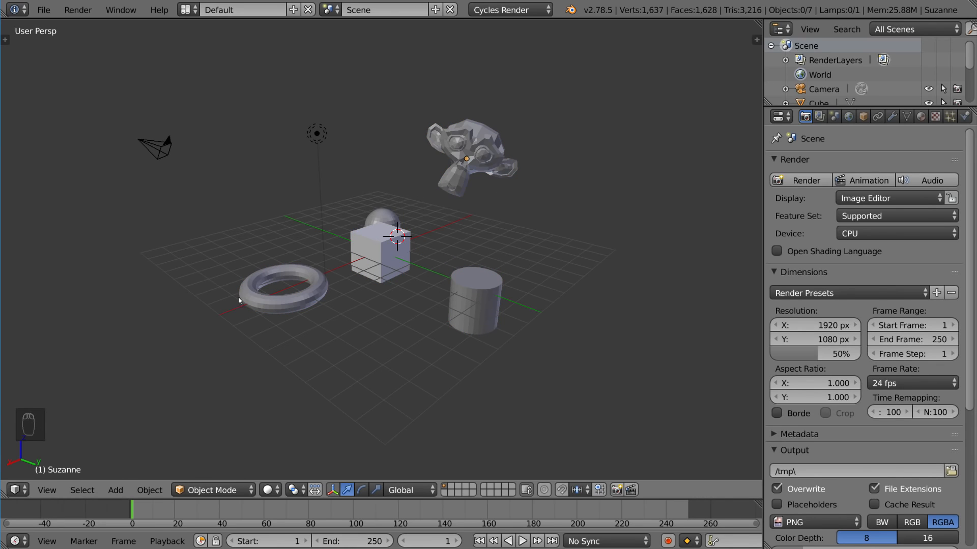
- Box-select the lamp, sphere, cube and torus in one rectangle
{"action": "key", "text": "c"}
{"action": "key", "text": "b"}
{"action": "right_click", "coordinate": [249, 181]}
{"action": "key", "text": "b"}
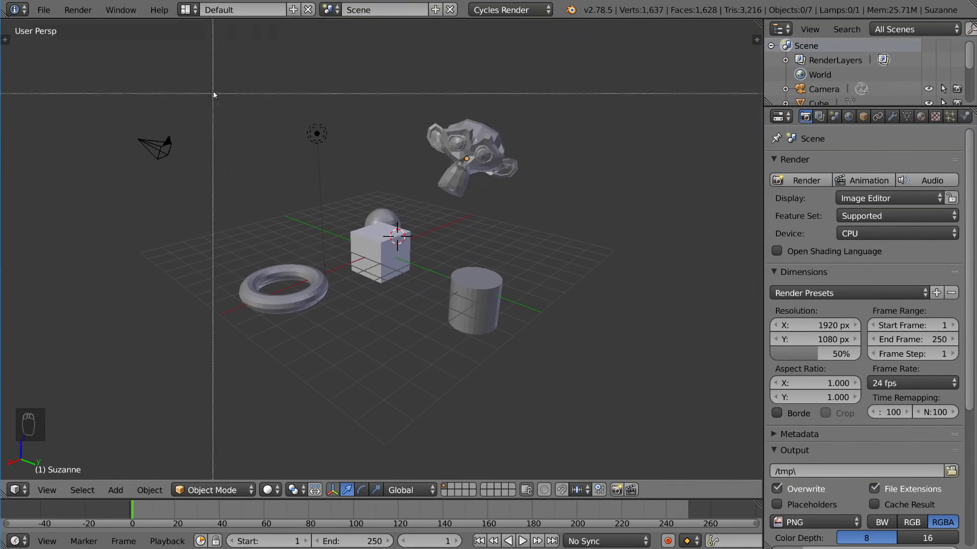
{"action": "left_click_drag", "start_coordinate": [217, 84], "coordinate": [409, 347]}
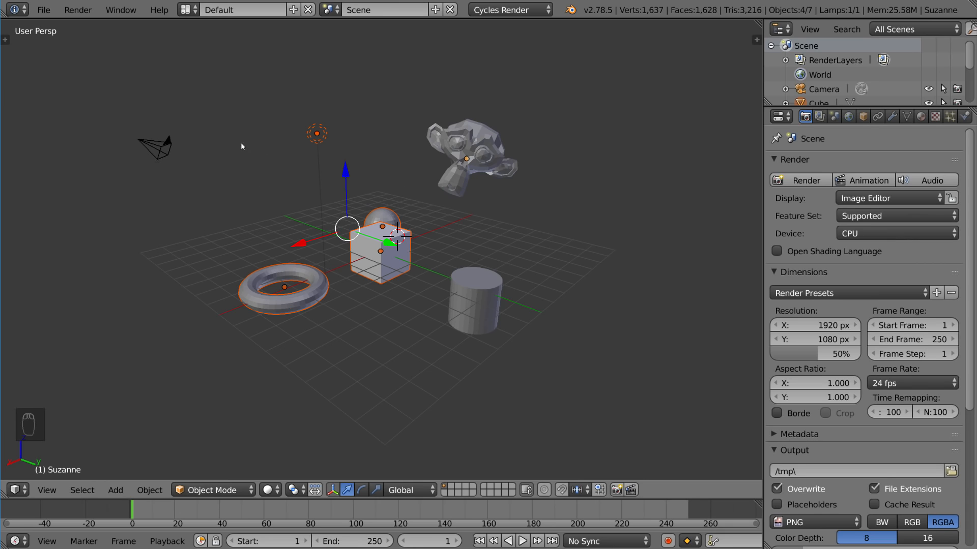
- Box-deselect the area around the lamp and torus, and clear the remaining selection
{"action": "key", "text": "b"}
{"action": "left_click_drag", "start_coordinate": [224, 69], "coordinate": [349, 324]}
{"action": "middle_click_drag", "start_coordinate": [349, 325], "coordinate": [349, 326]}
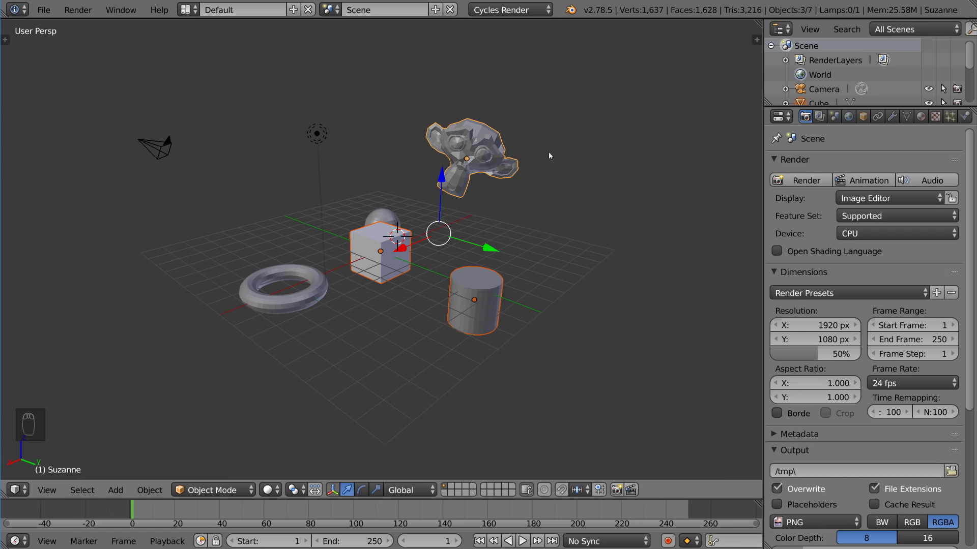
{"action": "key", "text": "a"}
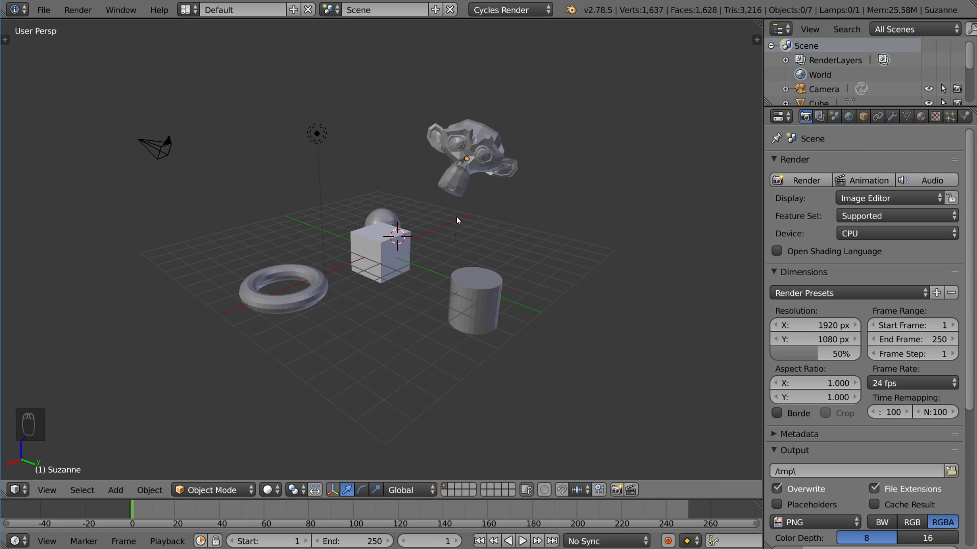
- Resize the Circle Select brush and paint over the torus, cylinder, monkey head, lamp, sphere and cube to select them
{"action": "key", "text": "c"}
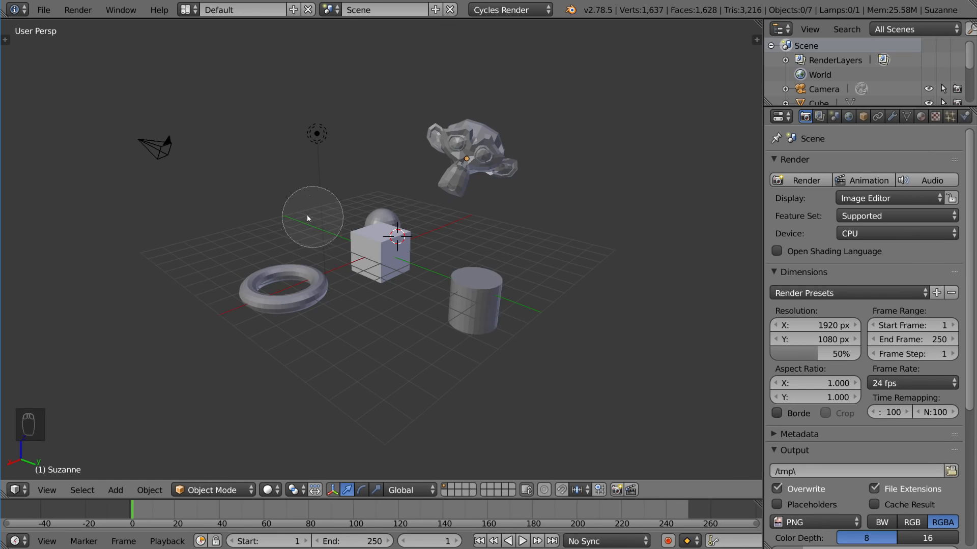
{"action": "scroll", "coordinate": [263, 212], "scroll_direction": "down", "scroll_amount": 5}
{"action": "scroll", "coordinate": [263, 212], "scroll_direction": "up", "scroll_amount": 7}
{"action": "scroll", "coordinate": [262, 212], "scroll_direction": "down", "scroll_amount": 7}
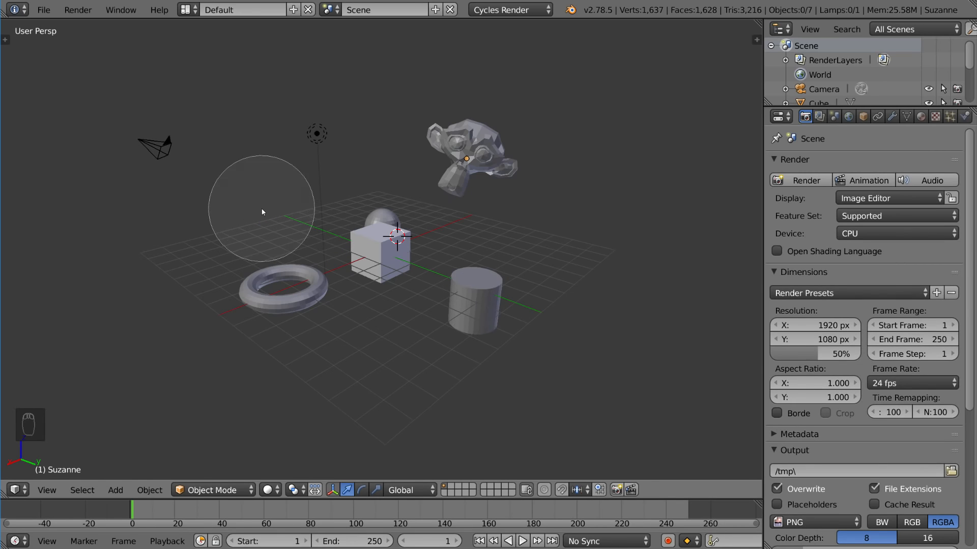
{"action": "scroll", "coordinate": [263, 212], "scroll_direction": "up", "scroll_amount": 6}
{"action": "scroll", "coordinate": [264, 204], "scroll_direction": "down", "scroll_amount": 6}
{"action": "scroll", "coordinate": [263, 204], "scroll_direction": "up", "scroll_amount": 5}
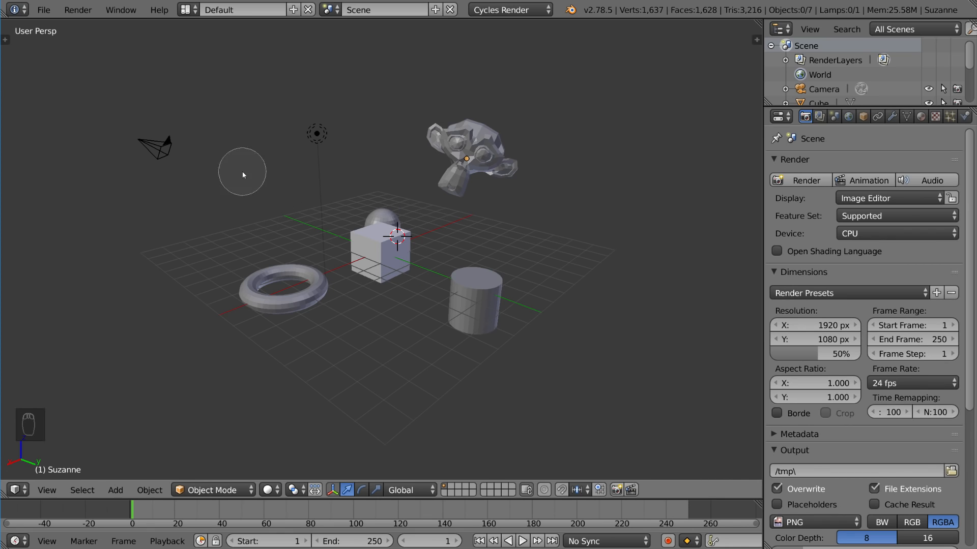
{"action": "left_click", "coordinate": [279, 283]}
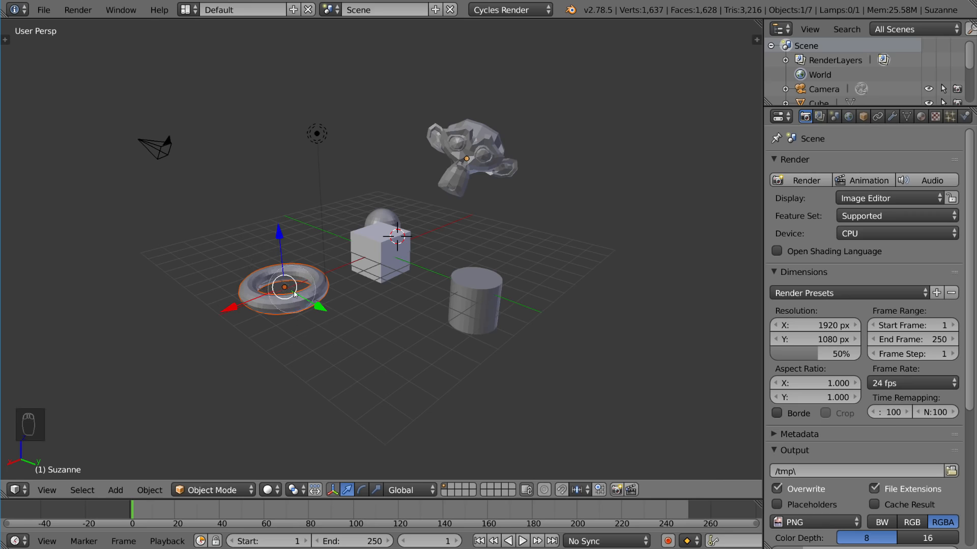
{"action": "mouse_move", "coordinate": [362, 324]}
{"action": "left_mouse_down"}
{"action": "mouse_move", "coordinate": [486, 297]}
{"action": "mouse_move", "coordinate": [505, 273]}
{"action": "mouse_move", "coordinate": [458, 153]}
{"action": "left_mouse_up"}
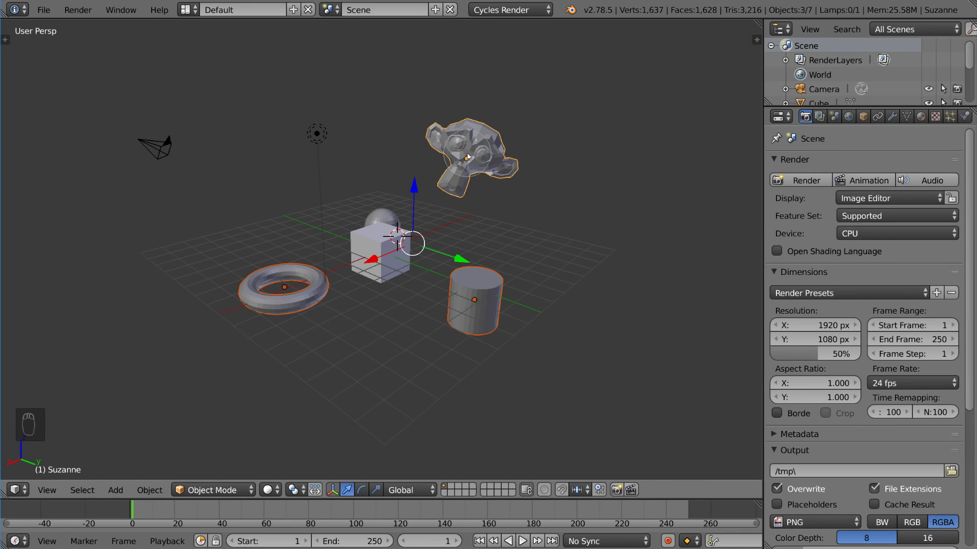
{"action": "left_click_drag", "start_coordinate": [394, 131], "coordinate": [306, 131]}
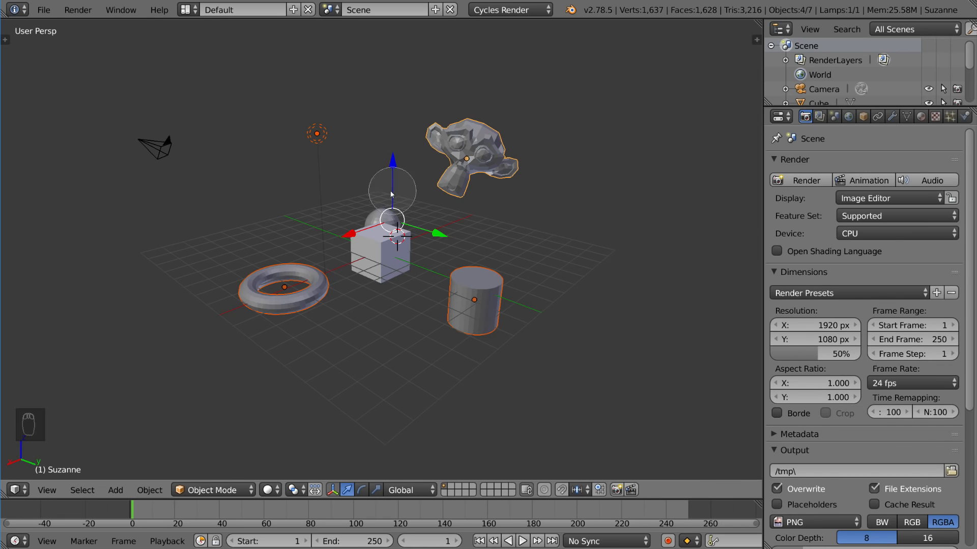
{"action": "mouse_move", "coordinate": [374, 179]}
{"action": "left_mouse_down"}
{"action": "mouse_move", "coordinate": [379, 239]}
{"action": "mouse_move", "coordinate": [388, 195]}
{"action": "left_mouse_up"}
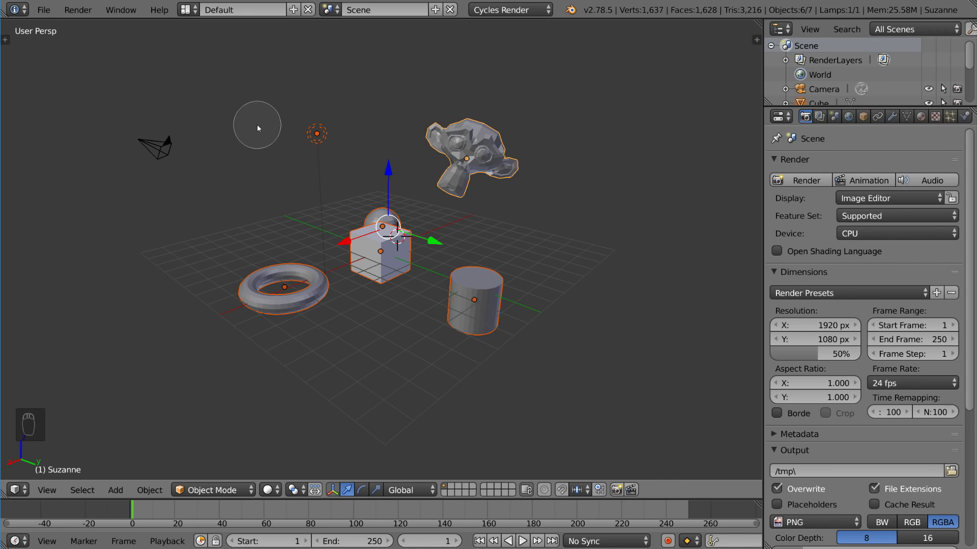
- Circle-deselect all the selected objects, and circle-select the sphere, cube, cylinder and monkey head
{"action": "middle_click_drag", "start_coordinate": [271, 130], "coordinate": [321, 145]}
{"action": "middle_click_drag", "start_coordinate": [349, 179], "coordinate": [395, 250]}
{"action": "mouse_move", "coordinate": [496, 293]}
{"action": "middle_mouse_down"}
{"action": "mouse_move", "coordinate": [526, 181]}
{"action": "mouse_move", "coordinate": [473, 168]}
{"action": "middle_mouse_up"}
{"action": "middle_click_drag", "start_coordinate": [230, 304], "coordinate": [283, 287]}
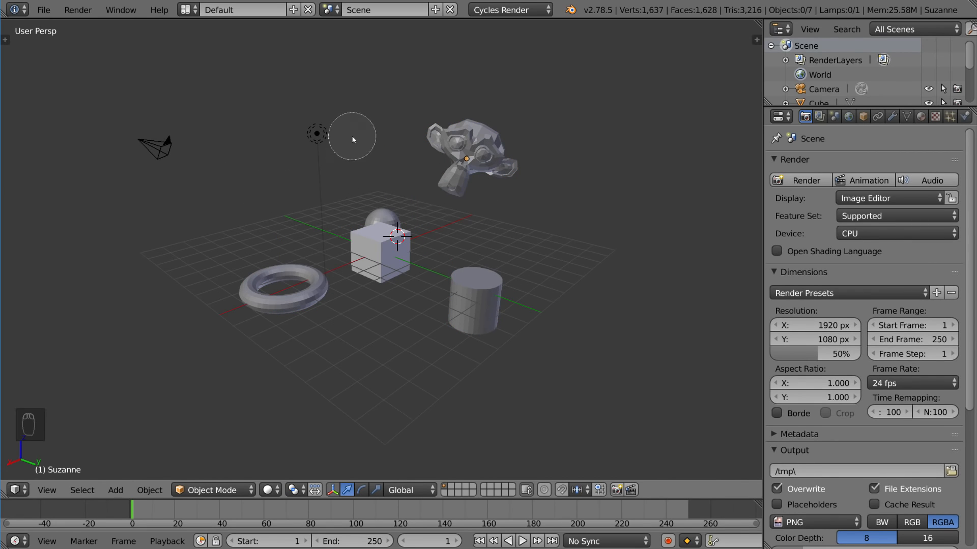
{"action": "mouse_move", "coordinate": [311, 158]}
{"action": "left_mouse_down"}
{"action": "mouse_move", "coordinate": [331, 188]}
{"action": "mouse_move", "coordinate": [432, 172]}
{"action": "mouse_move", "coordinate": [484, 253]}
{"action": "mouse_move", "coordinate": [354, 102]}
{"action": "left_mouse_up"}
{"action": "key", "text": "Escape"}
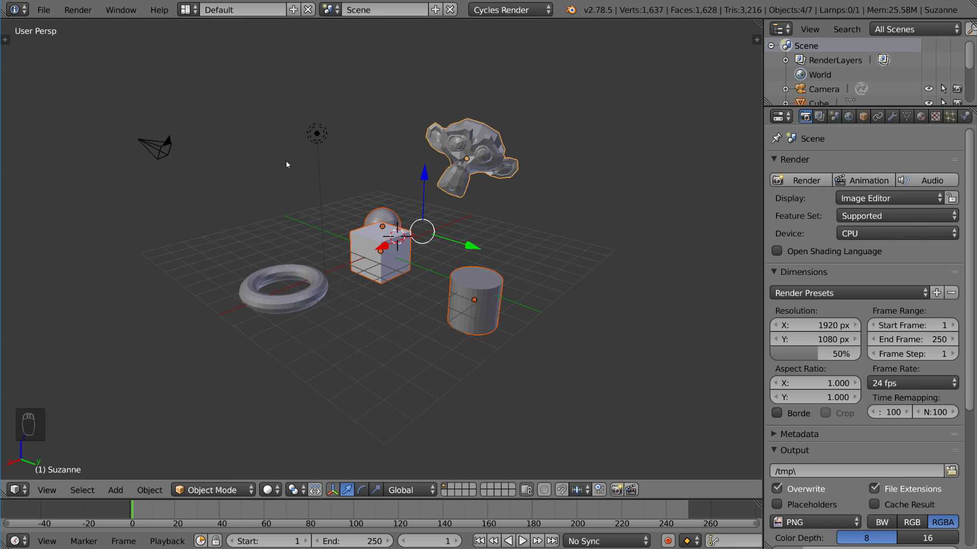
- Select only the cube and nudge it along the Z axis with its manipulator arrow
{"action": "middle_click_drag", "start_coordinate": [286, 160], "coordinate": [366, 161]}
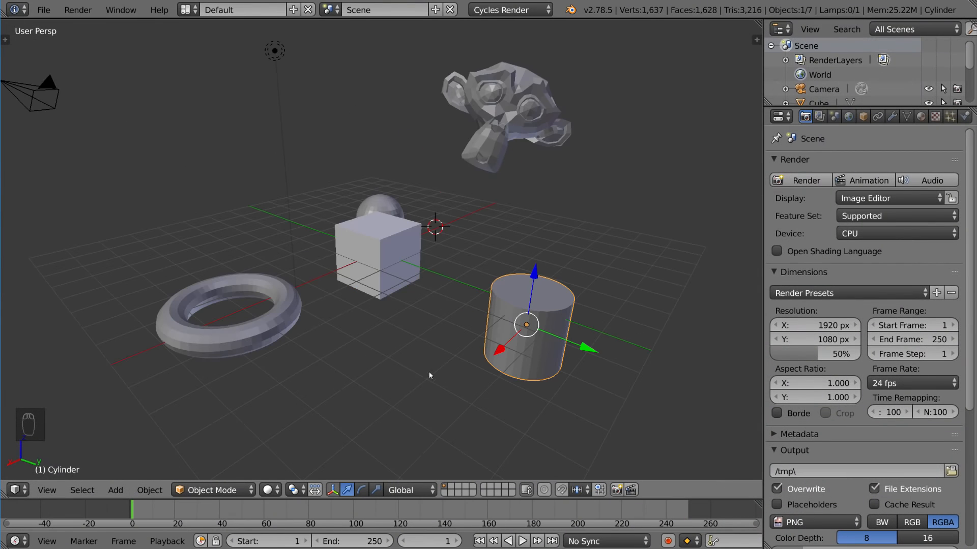
{"action": "middle_click_drag", "start_coordinate": [632, 258], "coordinate": [617, 277]}
{"action": "right_click", "coordinate": [397, 282]}
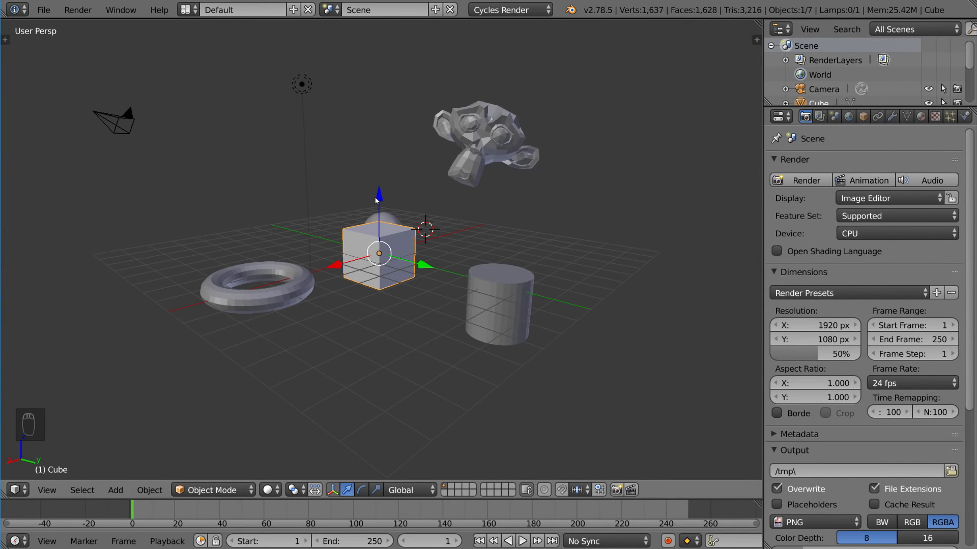
{"action": "mouse_move", "coordinate": [377, 199]}
{"action": "left_mouse_down"}
{"action": "mouse_move", "coordinate": [379, 133]}
{"action": "mouse_move", "coordinate": [379, 224]}
{"action": "mouse_move", "coordinate": [379, 197]}
{"action": "left_mouse_up"}
- Grab the cube and slide it along the global X axis, then along the global Y axis
{"action": "key", "text": "g"}
{"action": "key", "text": "x"}
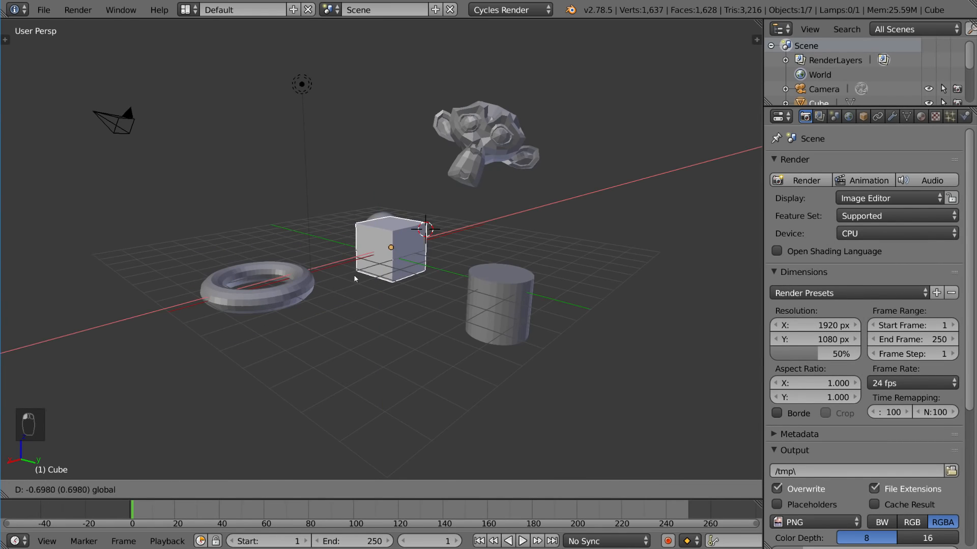
{"action": "key", "text": "Escape"}
{"action": "key", "text": "g"}
{"action": "key", "text": "y"}
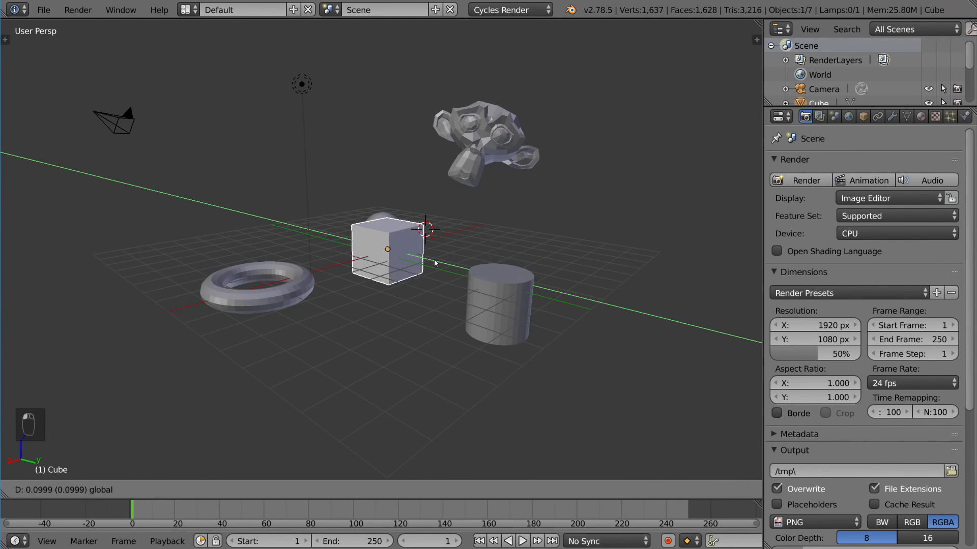
- Nudge the cube along the individual axes using its manipulator arrows
{"action": "mouse_move", "coordinate": [434, 263]}
{"action": "left_mouse_down"}
{"action": "mouse_move", "coordinate": [424, 265]}
{"action": "mouse_move", "coordinate": [445, 263]}
{"action": "left_mouse_up"}
{"action": "mouse_move", "coordinate": [394, 190]}
{"action": "left_mouse_down"}
{"action": "mouse_move", "coordinate": [390, 138]}
{"action": "mouse_move", "coordinate": [388, 192]}
{"action": "mouse_move", "coordinate": [407, 73]}
{"action": "mouse_move", "coordinate": [399, 204]}
{"action": "left_mouse_up"}
{"action": "left_click_drag", "start_coordinate": [350, 260], "coordinate": [426, 272]}
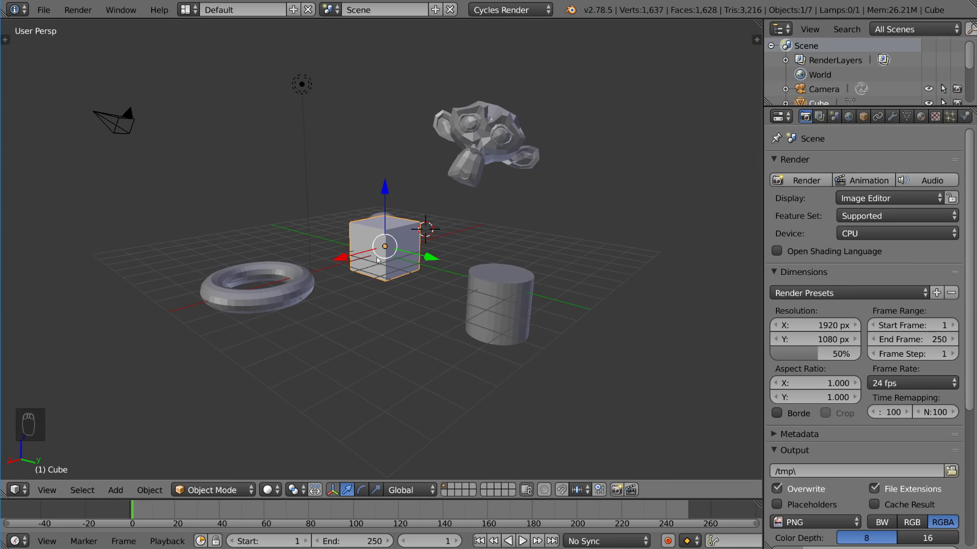
- Move the cube freely with manipulator and grab to a spot below and beside the monkey head, above the cylinder
{"action": "key", "text": "g"}
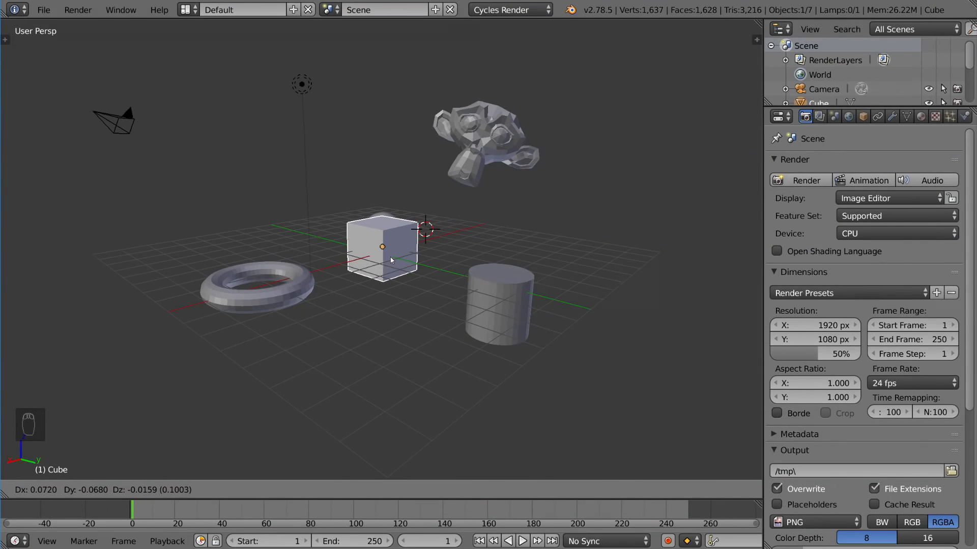
{"action": "left_click", "coordinate": [390, 258]}
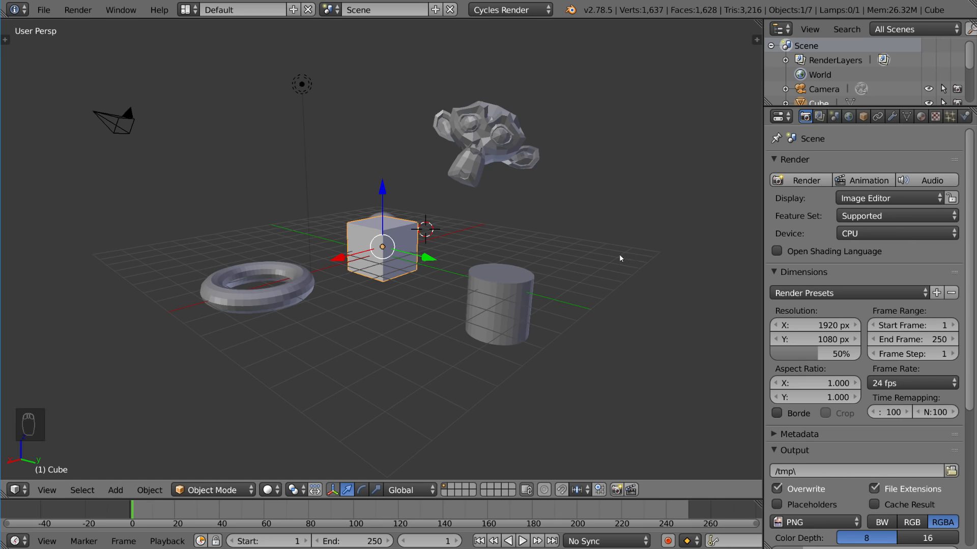
{"action": "left_click_drag", "start_coordinate": [436, 256], "coordinate": [427, 276]}
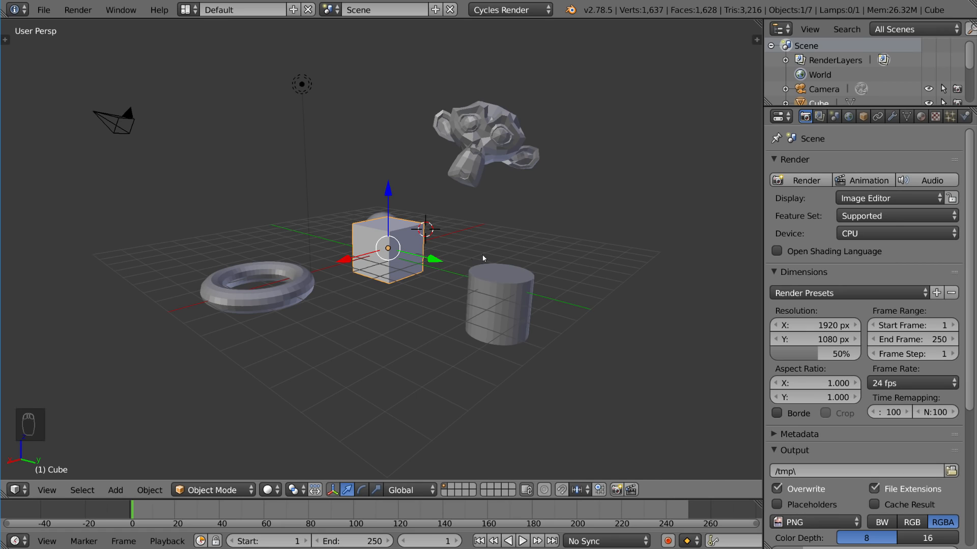
{"action": "key", "text": "g"}
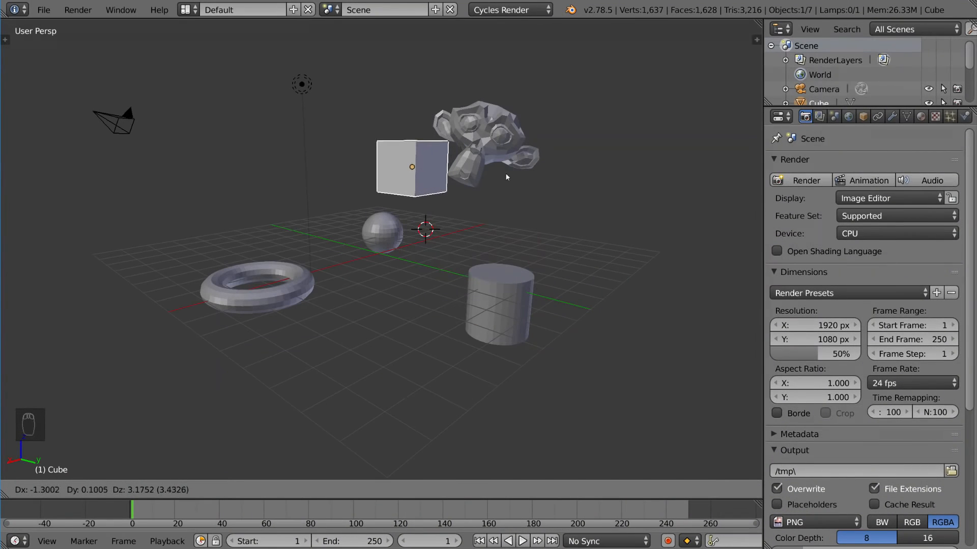
{"action": "left_click", "coordinate": [654, 223]}
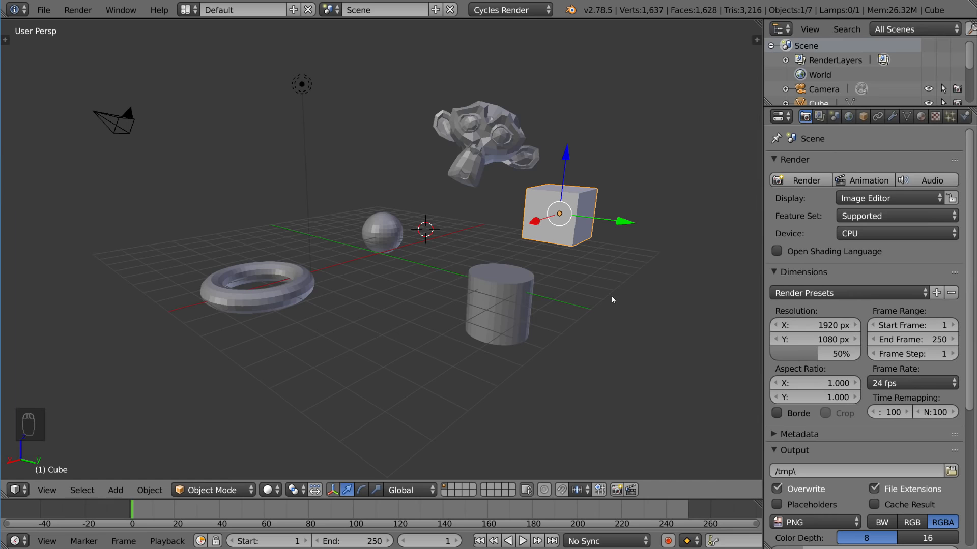
{"action": "key", "text": "g"}
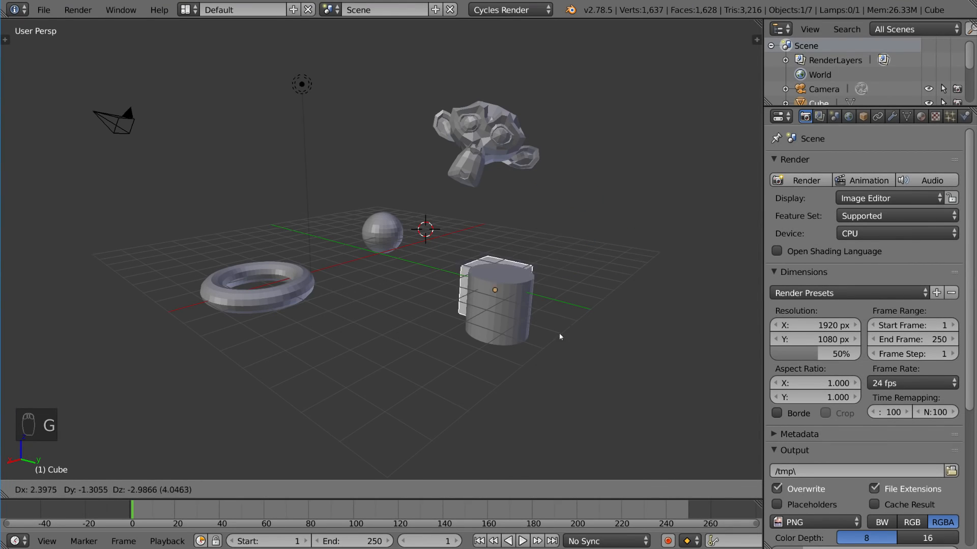
{"action": "right_click", "coordinate": [736, 224]}
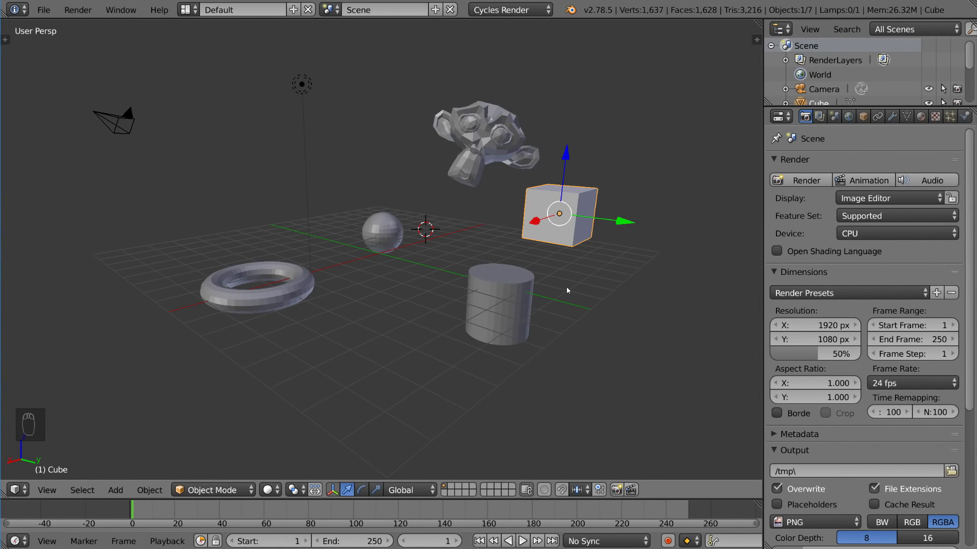
- Rotate the cube freely to a tilted orientation
{"action": "key", "text": "r"}
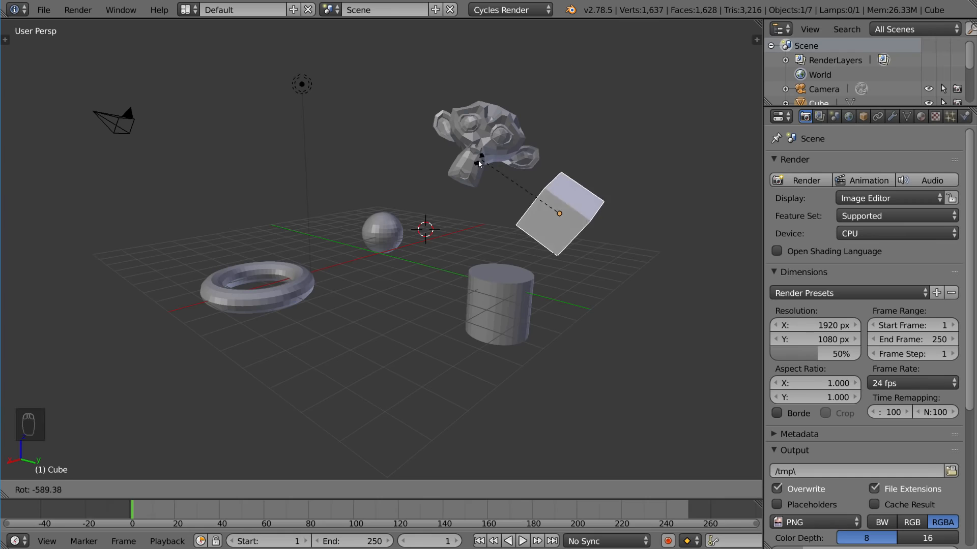
{"action": "key", "text": "Escape"}
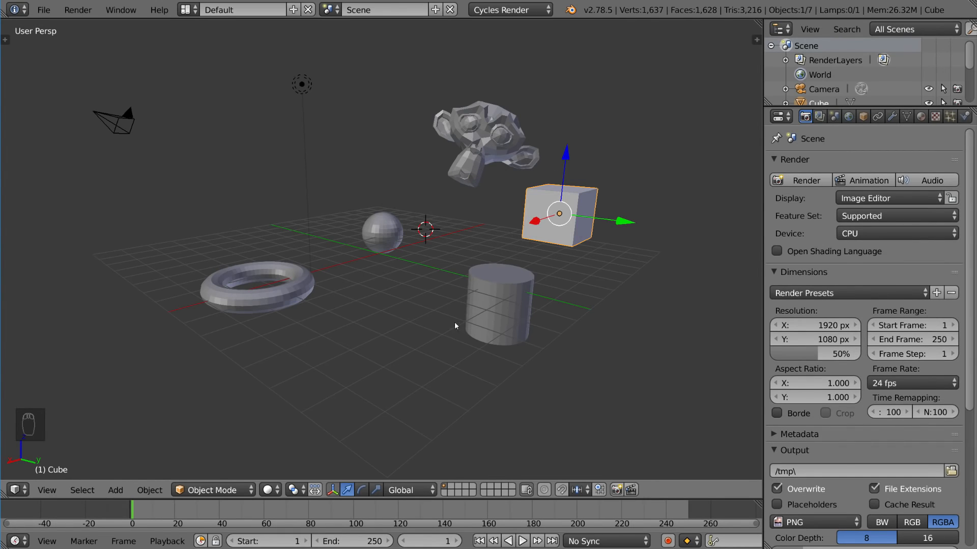
{"action": "key", "text": "r"}
{"action": "left_click", "coordinate": [660, 284]}
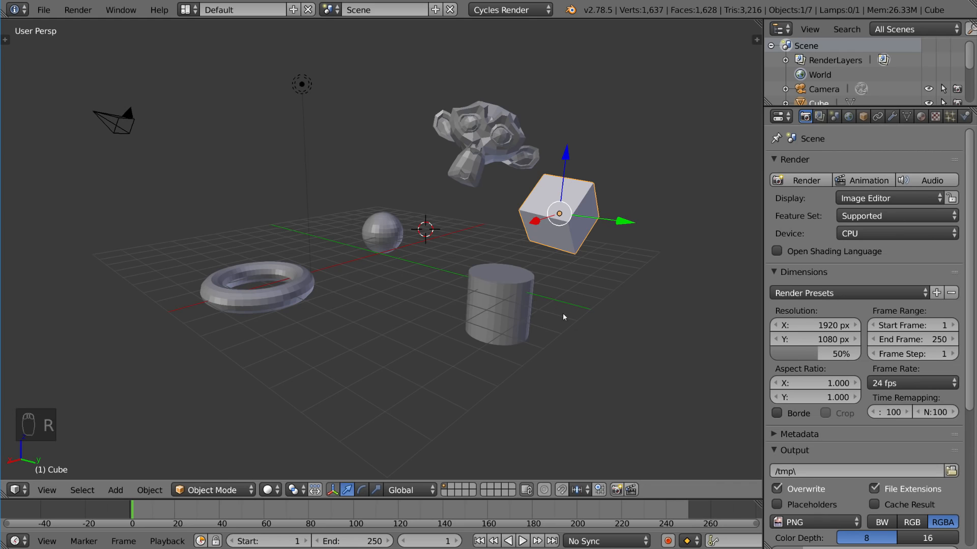
- Scale the cube up uniformly until it is far larger than the surrounding objects
{"action": "key", "text": "s"}
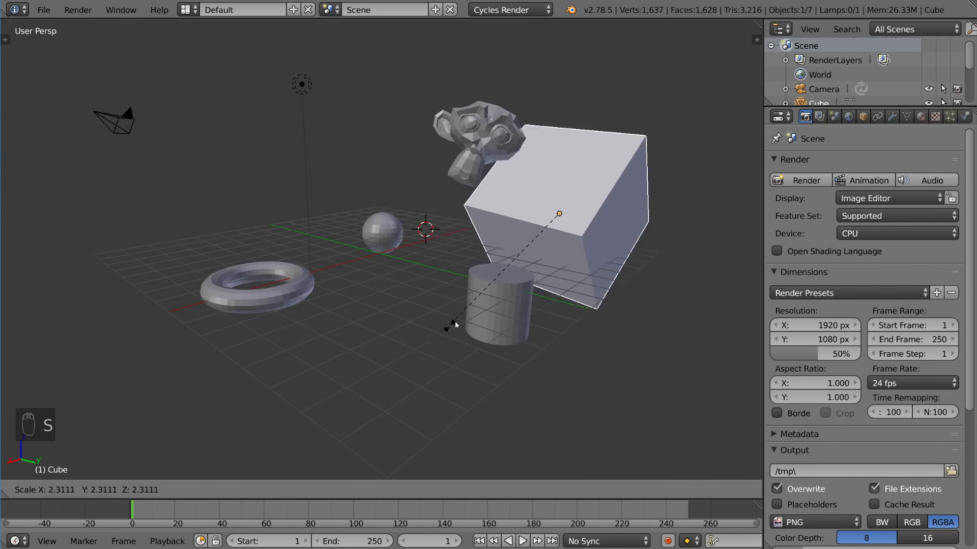
{"action": "left_click", "coordinate": [488, 292]}
{"action": "key", "text": "s"}
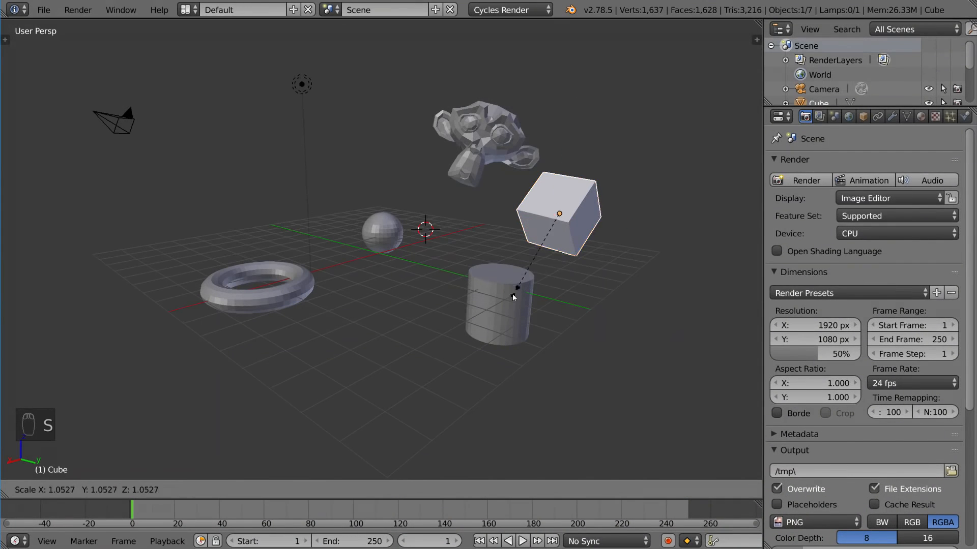
{"action": "left_click", "coordinate": [225, 394]}
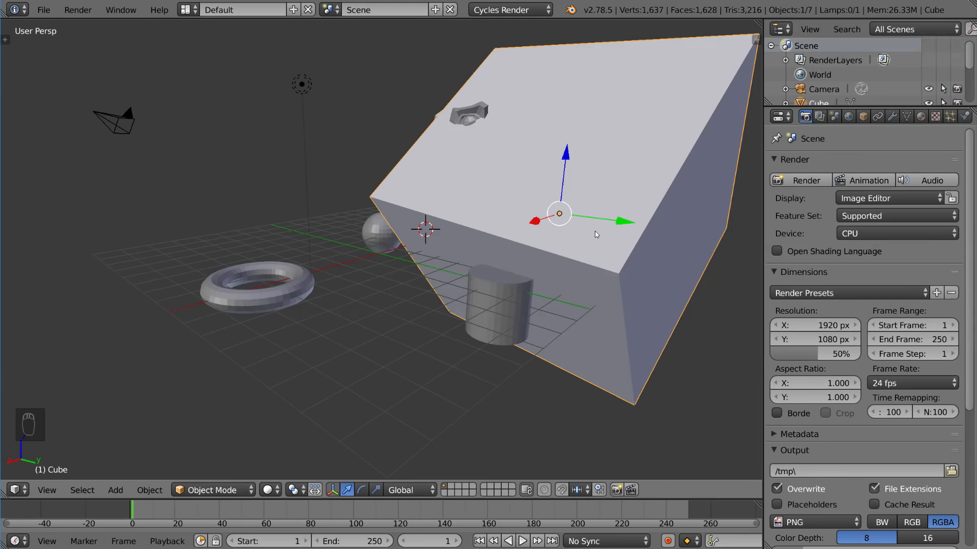
- Clear the cube's scale, rotation and location to return it to its default transform
{"action": "scroll", "coordinate": [594, 231], "scroll_direction": "down", "scroll_amount": 1}
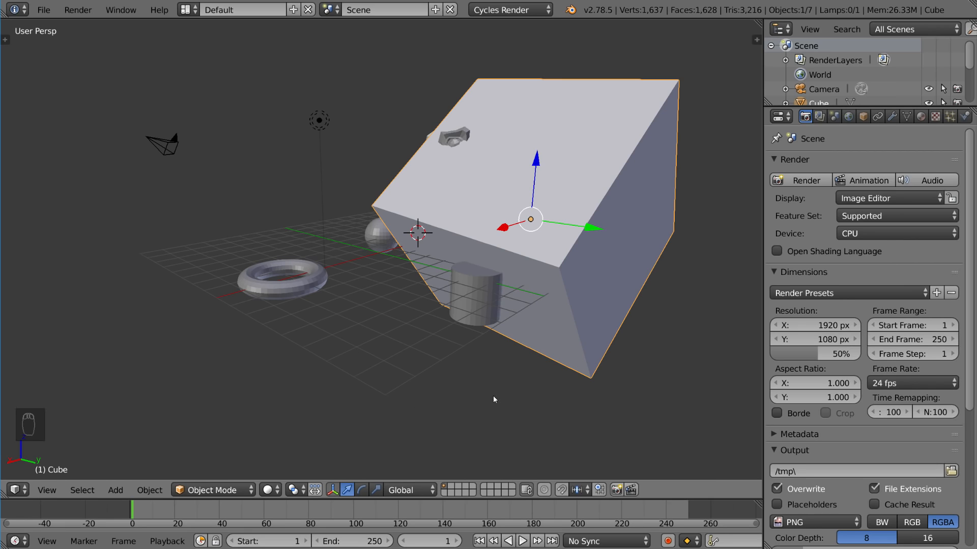
{"action": "key", "text": "alt+s"}
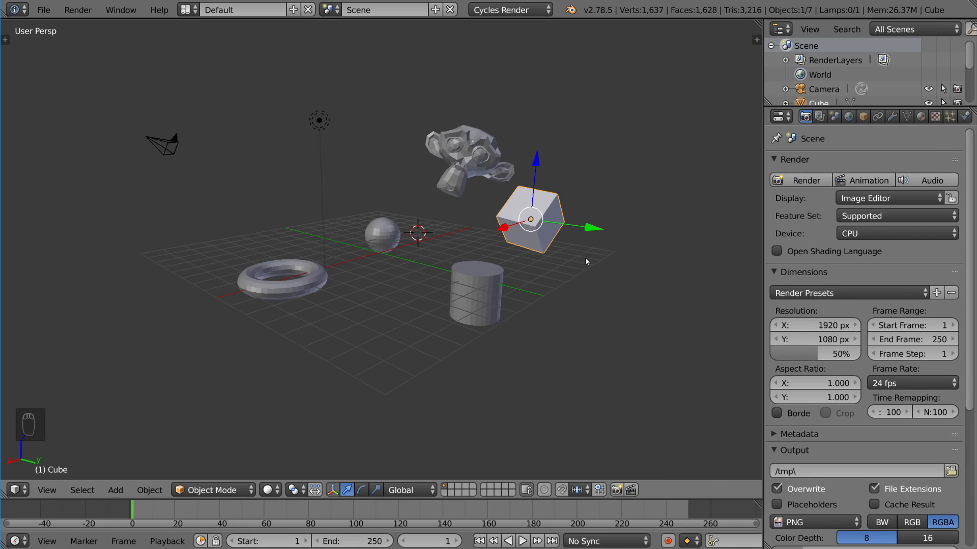
{"action": "key", "text": "alt+r"}
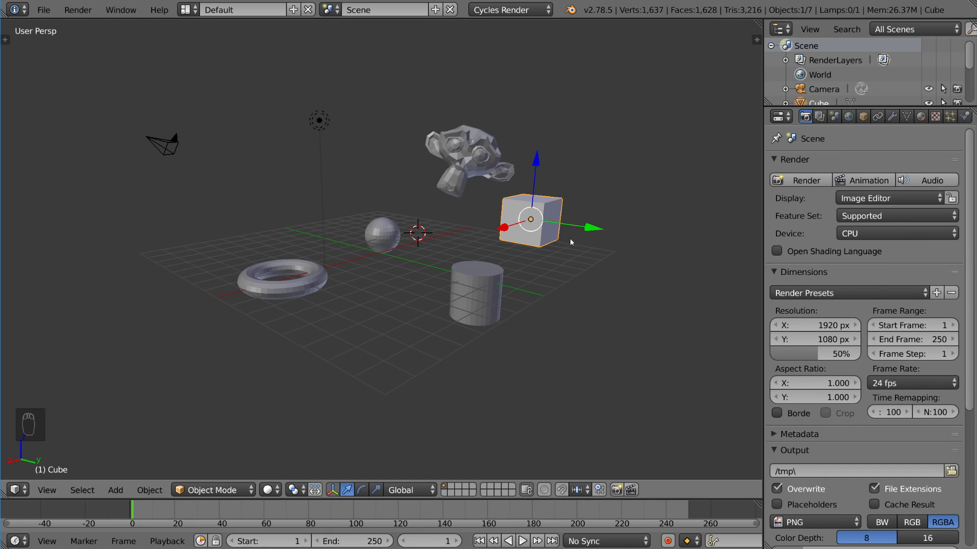
{"action": "key", "text": "alt+g"}
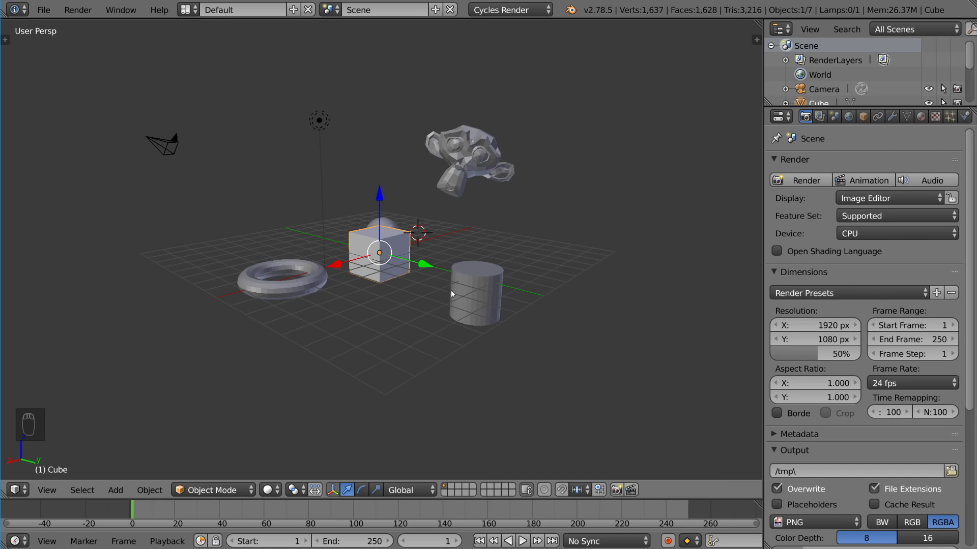
- Grab the cube, try the global X and Y constraints, and raise it about 4 units along the global Z axis
{"action": "key", "text": "g"}
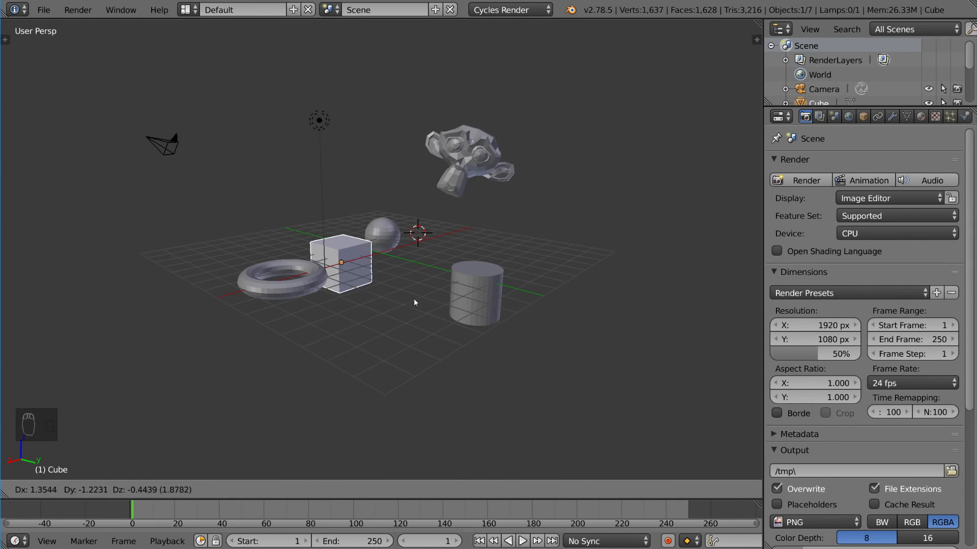
{"action": "key", "text": "x"}
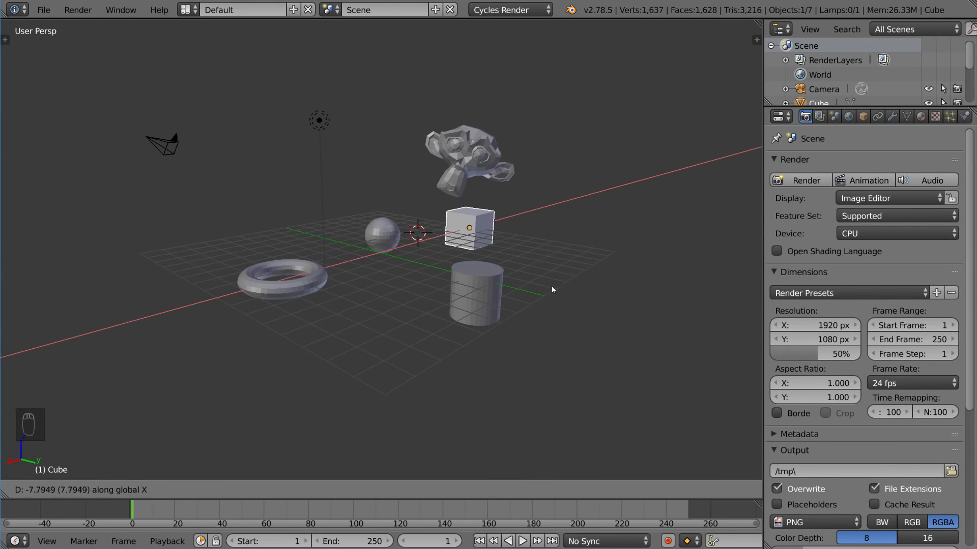
{"action": "key", "text": "y"}
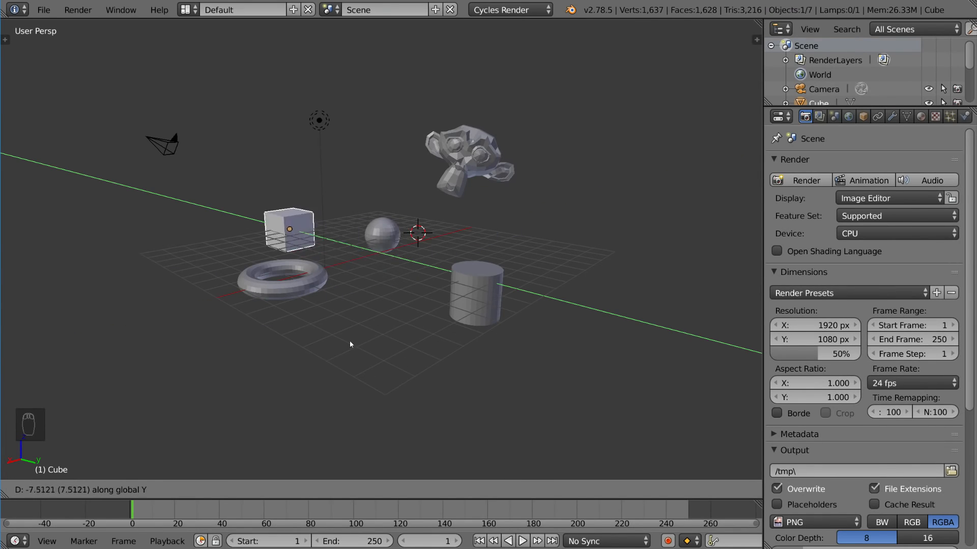
{"action": "key", "text": "z"}
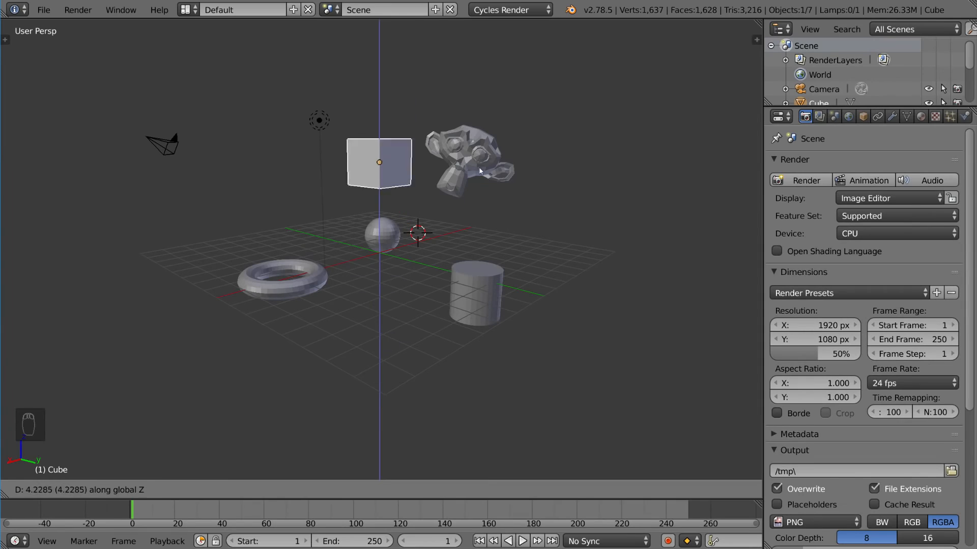
{"action": "left_click", "coordinate": [529, 249]}
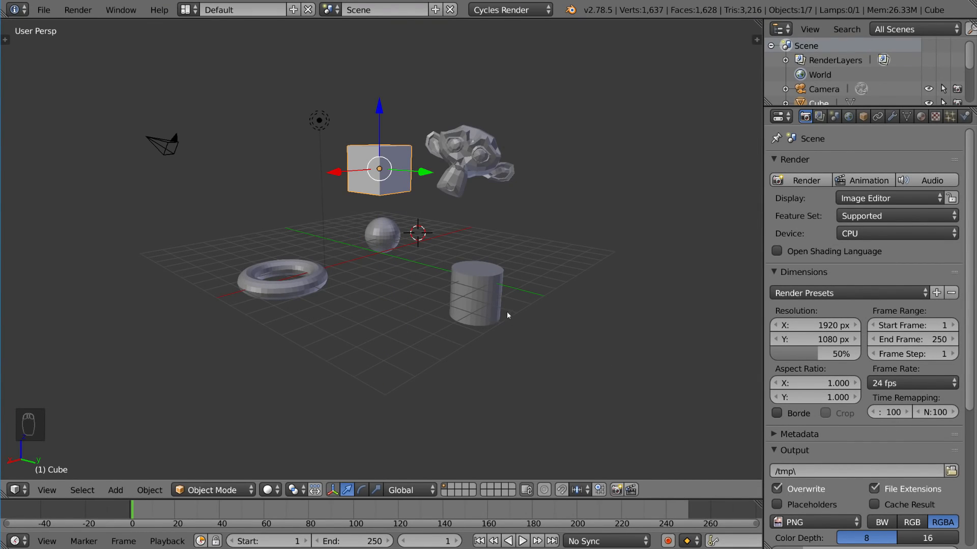
- Try rotating the cube about the global X, Y and Z axes in turn
{"action": "key", "text": "r"}
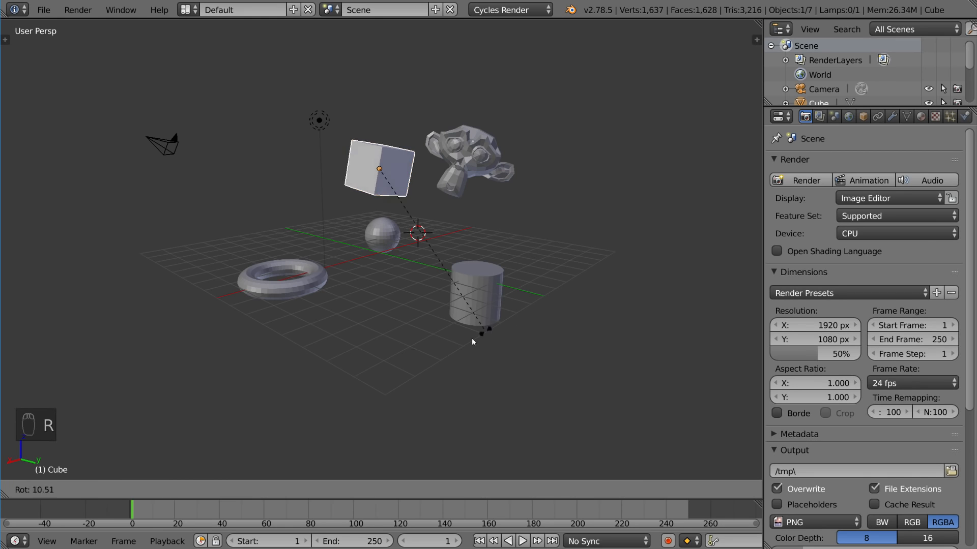
{"action": "key", "text": "x"}
{"action": "key", "text": "y"}
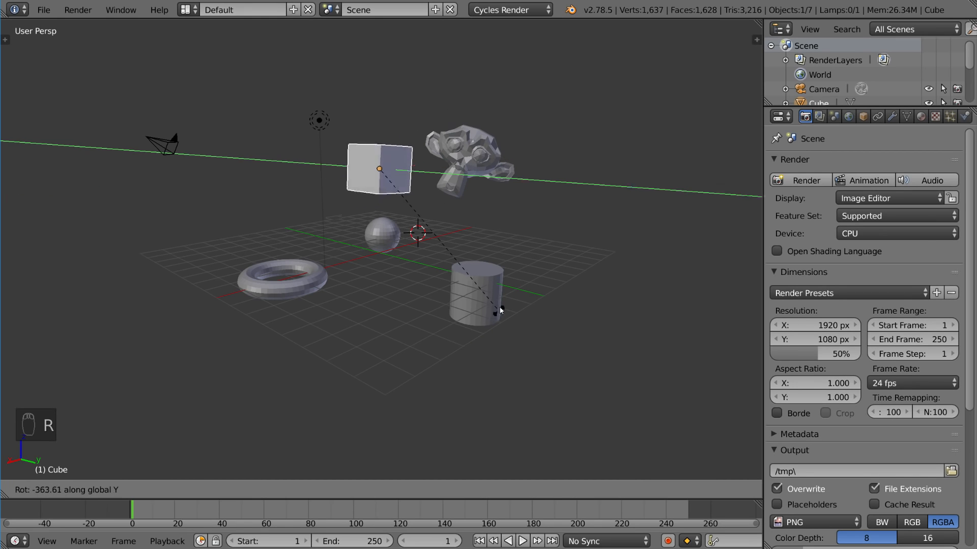
{"action": "key", "text": "z"}
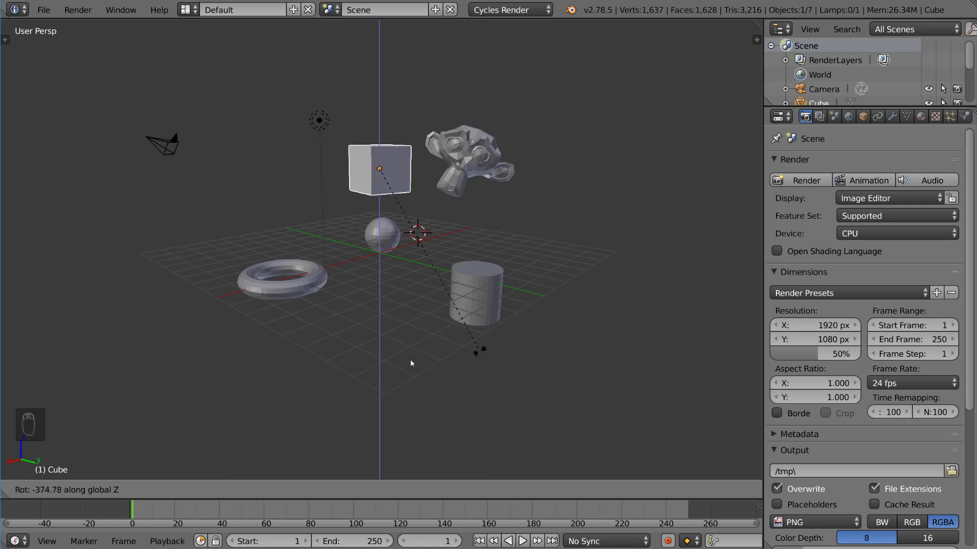
{"action": "left_click", "coordinate": [518, 350]}
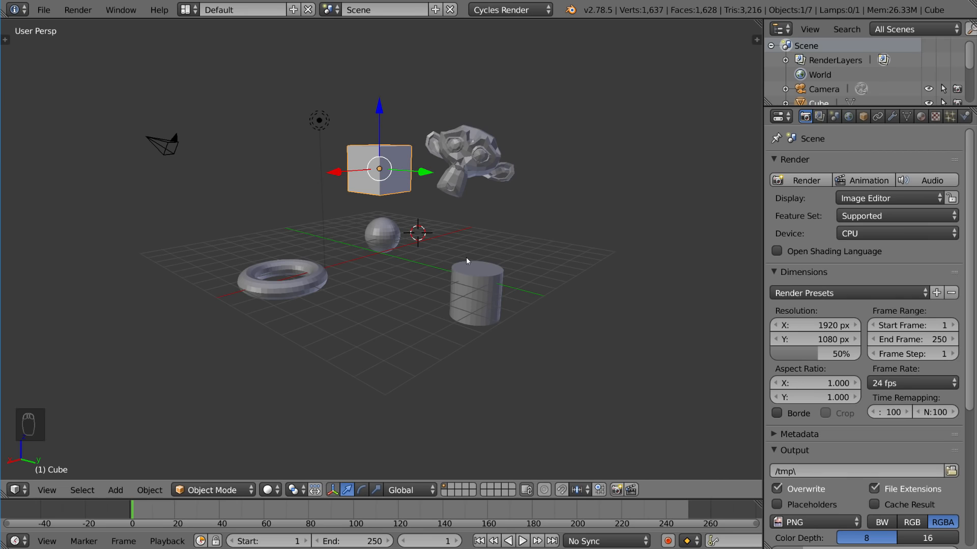
- Rotate the cube with trackball rotation, and try a second trackball rotation on it
{"action": "key", "text": "r"}
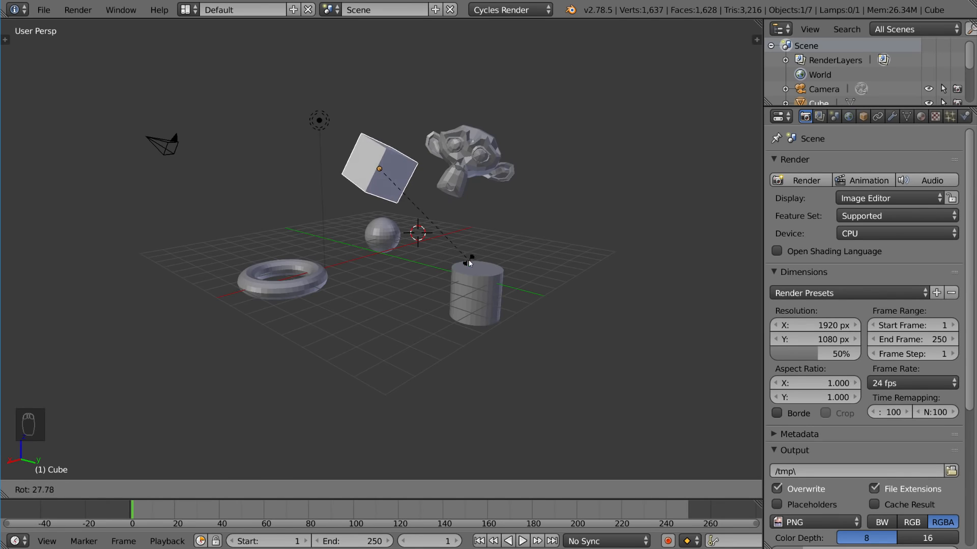
{"action": "key", "text": "r"}
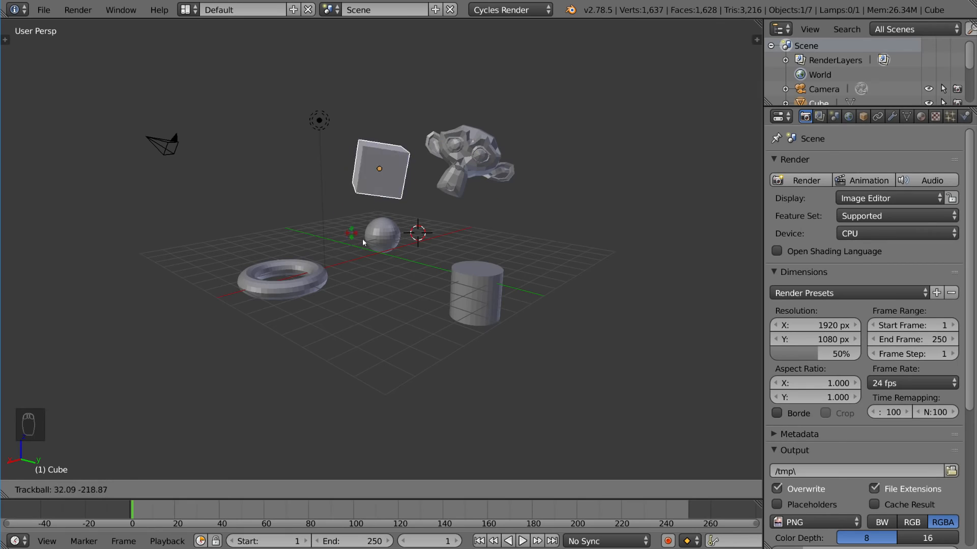
{"action": "key", "text": "Escape"}
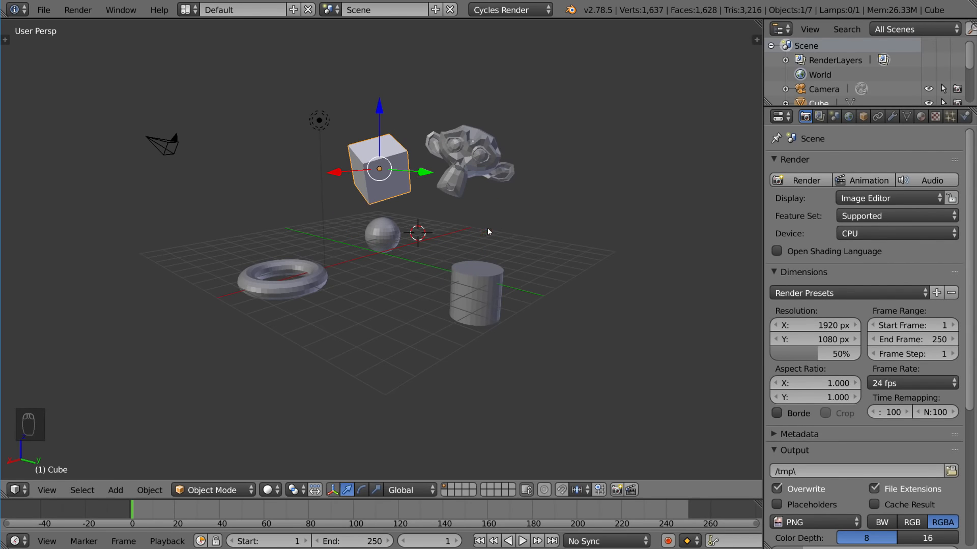
{"action": "key", "text": "r"}
{"action": "key", "text": "r"}
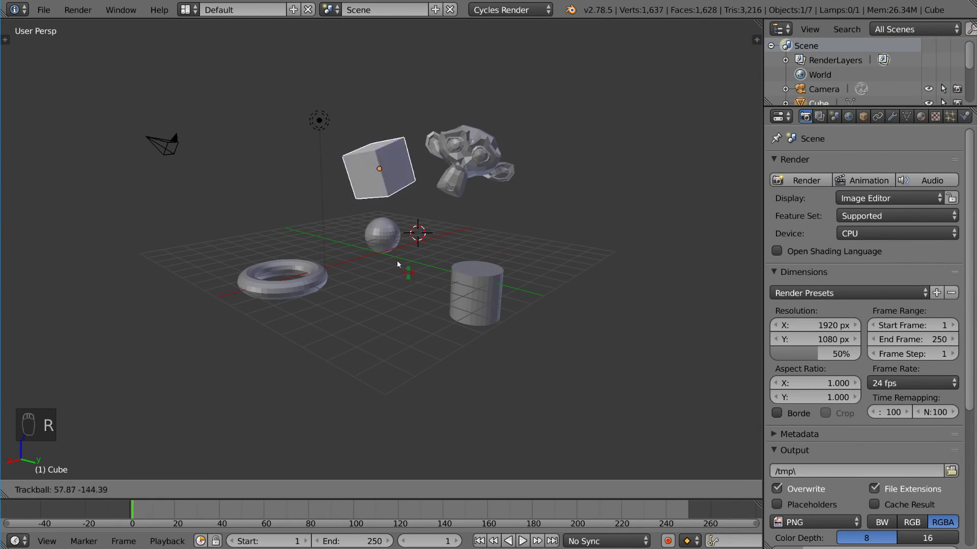
{"action": "key", "text": "Escape"}
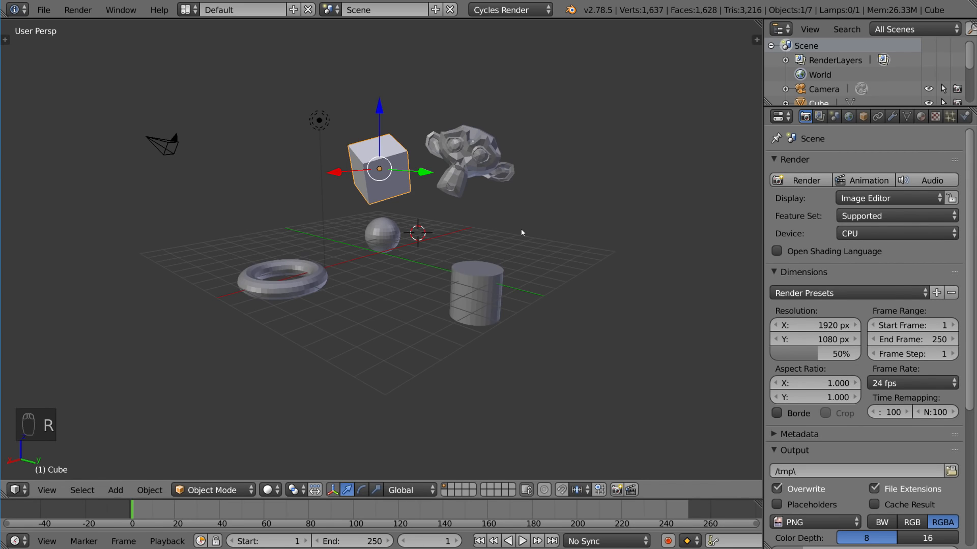
- Try scaling the tilted cube up uniformly, and clear its rotation
{"action": "key", "text": "s"}
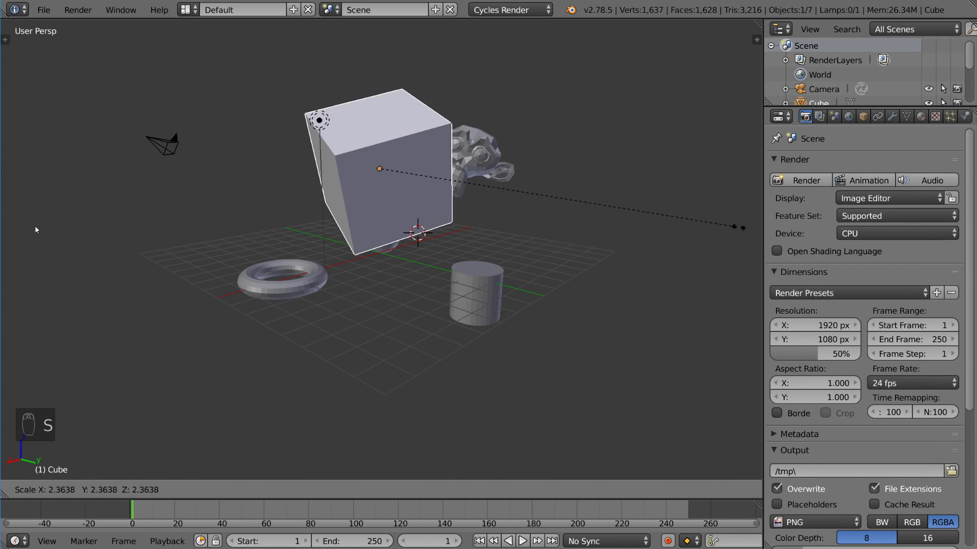
{"action": "key", "text": "Escape"}
{"action": "key", "text": "alt+r"}
- Try stretching the cube along its local X axis, and along its local Y axis
{"action": "key", "text": "s"}
{"action": "key", "text": "x"}
{"action": "key", "text": "x"}
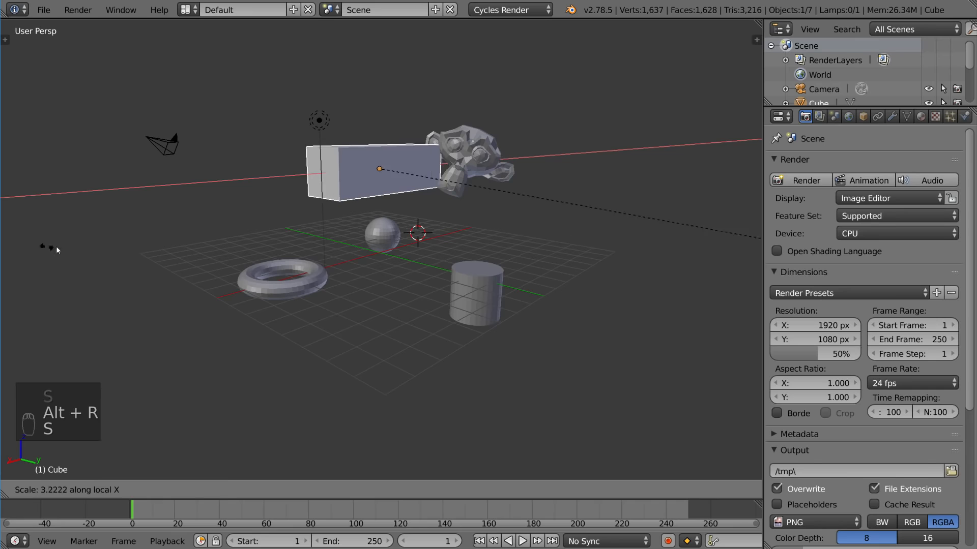
{"action": "key", "text": "Escape"}
{"action": "key", "text": "s"}
{"action": "key", "text": "y"}
{"action": "key", "text": "y"}
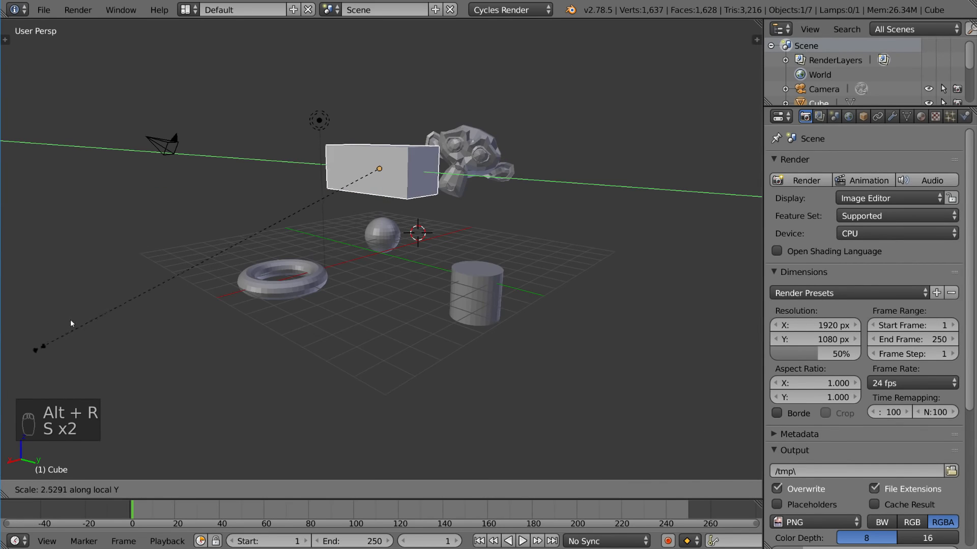
{"action": "key", "text": "Escape"}
- Try stretching the cube along the global Z axis
{"action": "key", "text": "s"}
{"action": "key", "text": "z"}
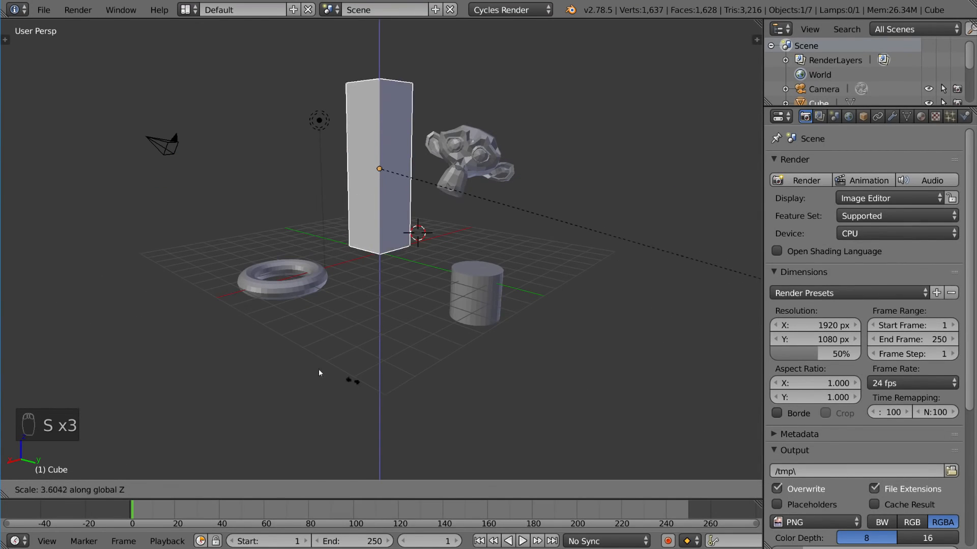
{"action": "key", "text": "Escape"}
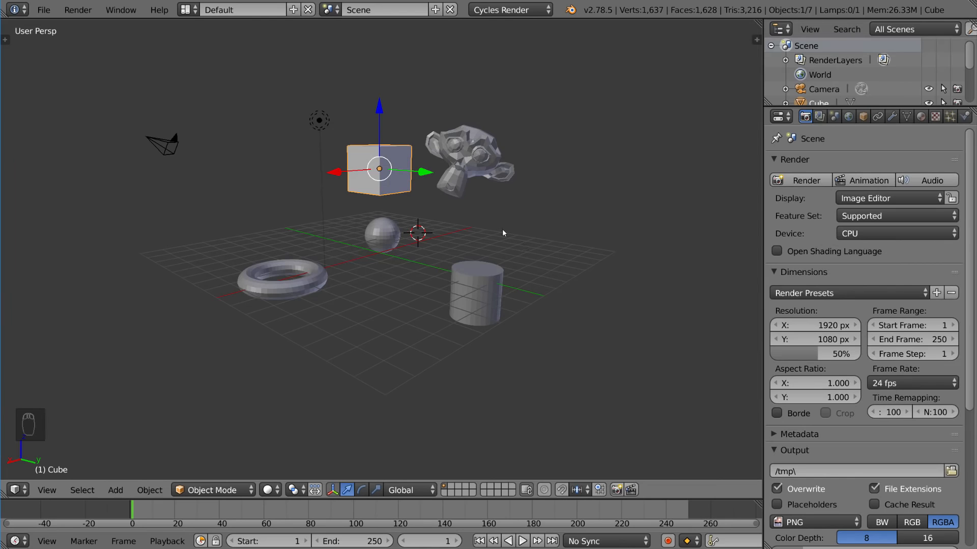
- Clear the cube's rotation, location and scale
{"action": "key", "text": "alt+r"}
{"action": "key", "text": "alt+g"}
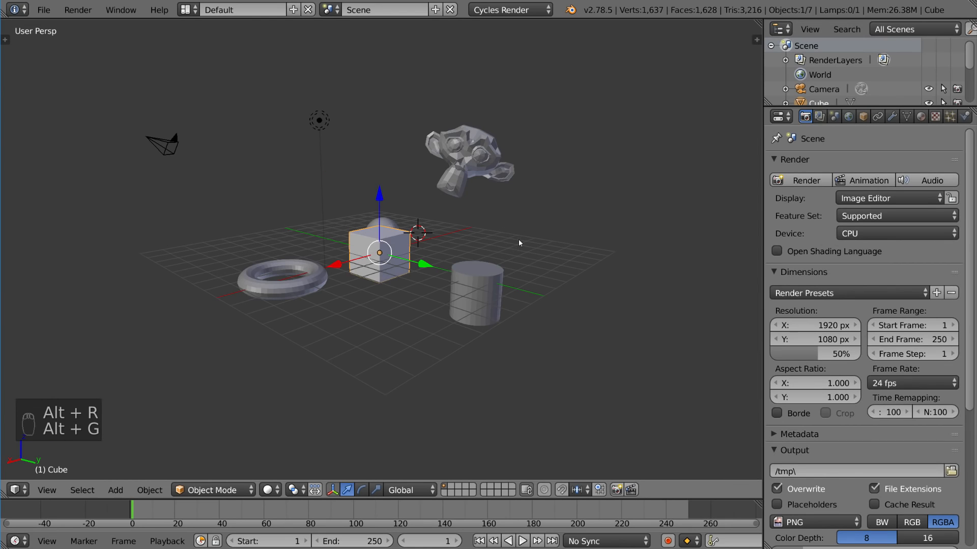
{"action": "key", "text": "alt+s"}
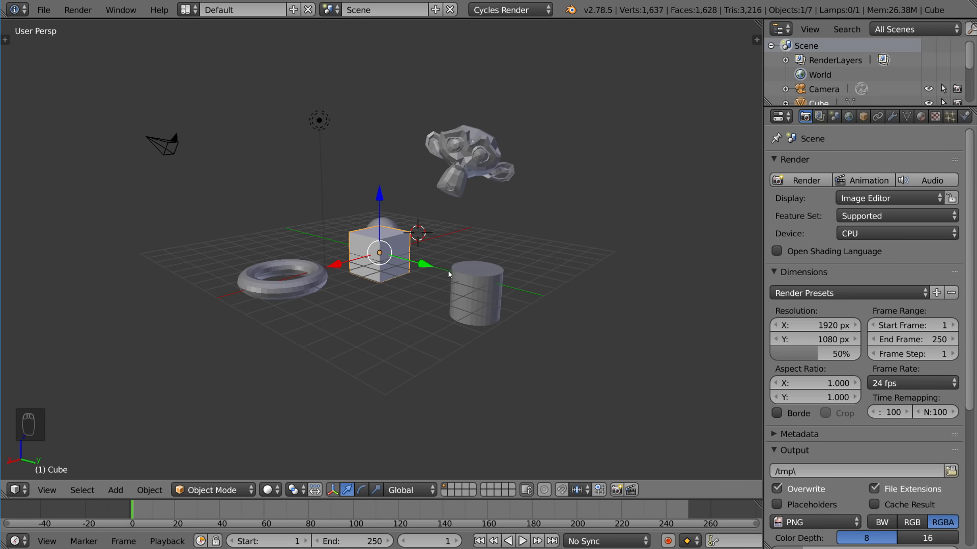
- Try rotating the cube with the rotation manipulator's axis rings and its outer view ring, and clear its rotation
{"action": "left_click", "coordinate": [361, 490]}
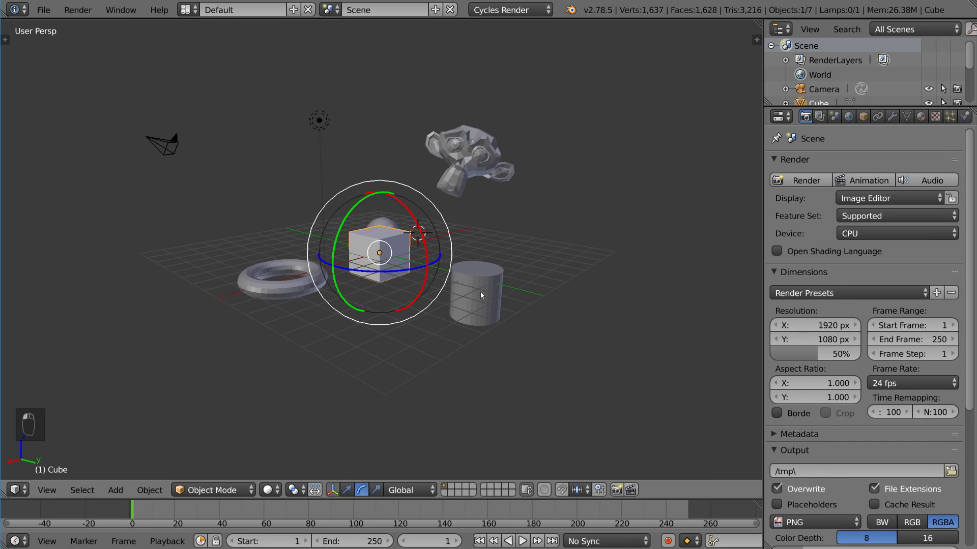
{"action": "scroll", "coordinate": [470, 270], "scroll_direction": "up", "scroll_amount": 5}
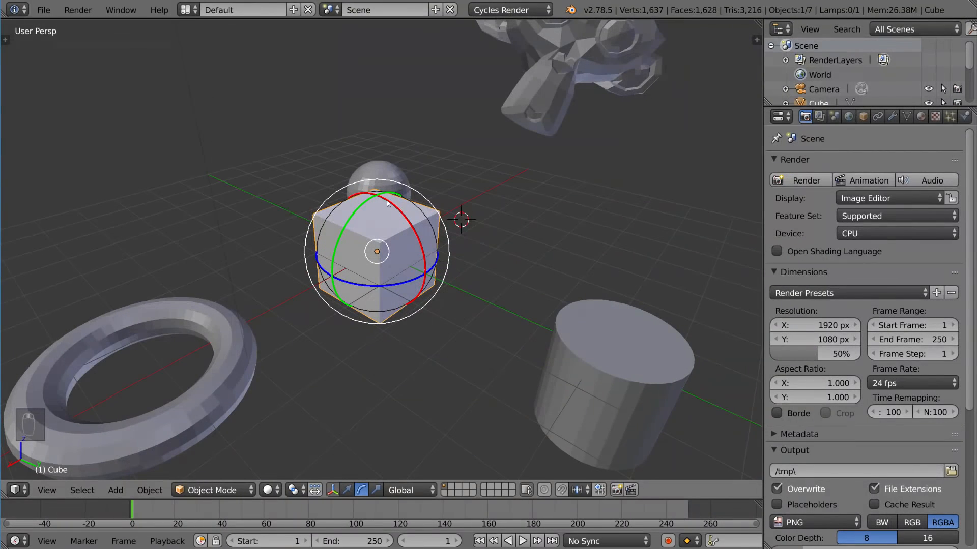
{"action": "left_click_drag", "start_coordinate": [388, 203], "coordinate": [358, 206]}
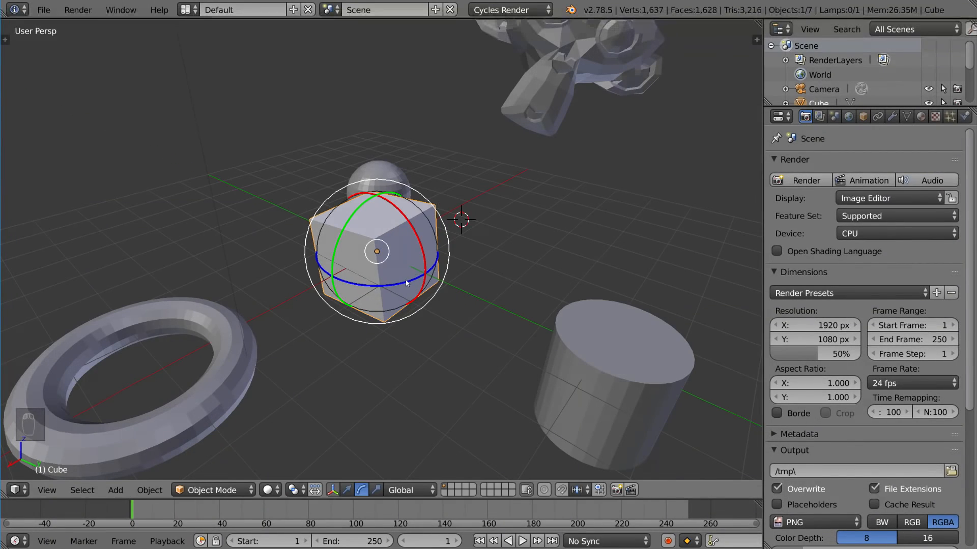
{"action": "mouse_move", "coordinate": [407, 283]}
{"action": "left_mouse_down"}
{"action": "mouse_move", "coordinate": [417, 293]}
{"action": "mouse_move", "coordinate": [468, 275]}
{"action": "mouse_move", "coordinate": [412, 270]}
{"action": "left_mouse_up"}
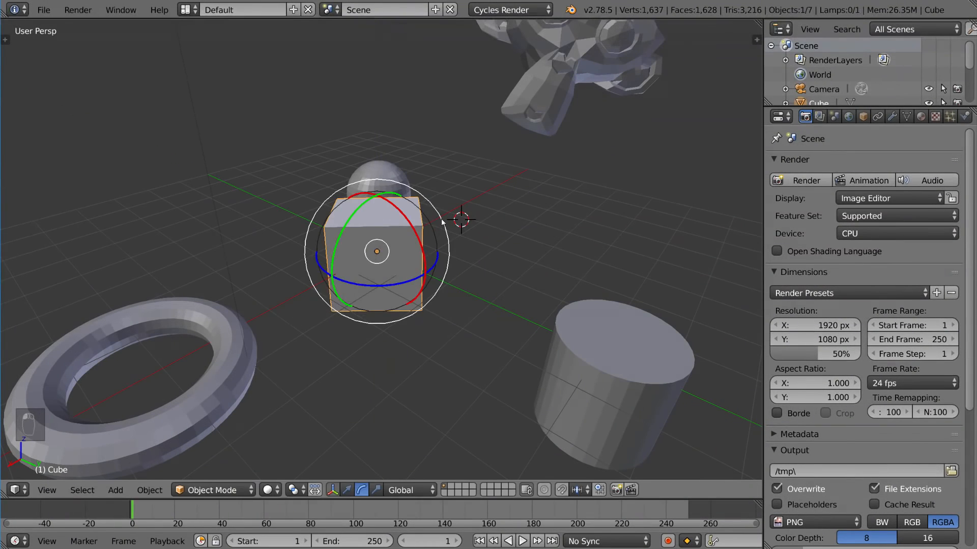
{"action": "left_click_drag", "start_coordinate": [442, 222], "coordinate": [472, 251]}
{"action": "key", "text": "alt+r"}
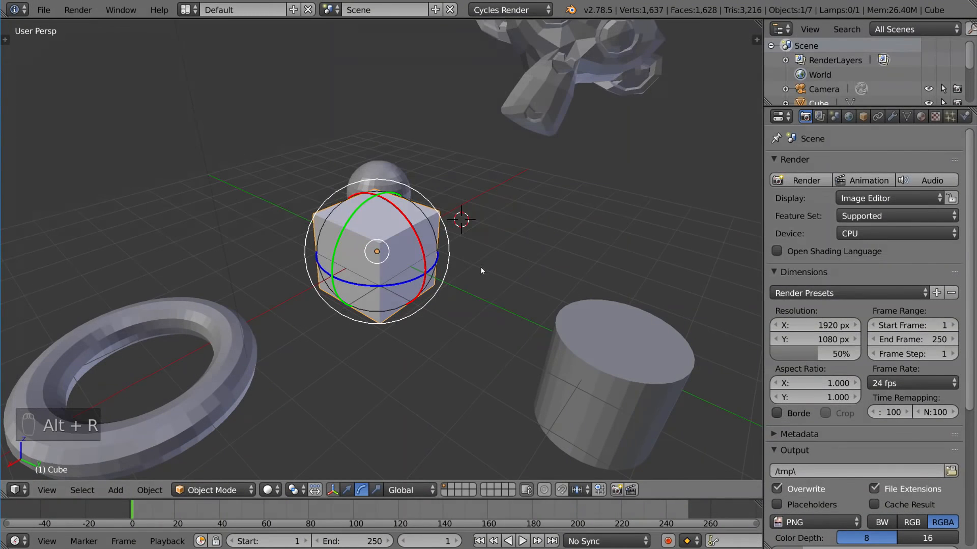
- Try scaling the cube with the scale manipulator along Z, Y and X and uniformly, clearing its scale after the axis trials and the uniform one
{"action": "left_click", "coordinate": [376, 490]}
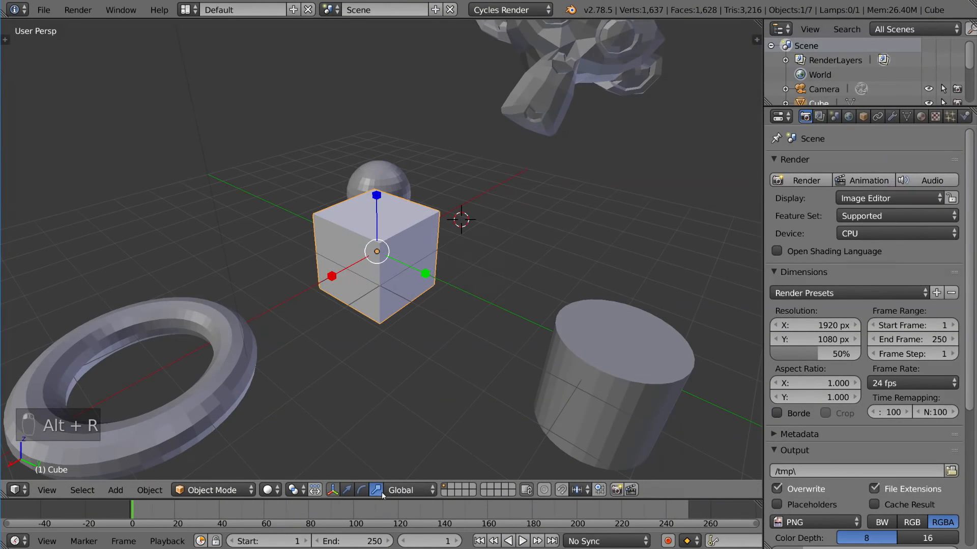
{"action": "left_click_drag", "start_coordinate": [376, 195], "coordinate": [394, 184]}
{"action": "left_click_drag", "start_coordinate": [425, 274], "coordinate": [428, 285]}
{"action": "mouse_move", "coordinate": [332, 277]}
{"action": "left_mouse_down"}
{"action": "mouse_move", "coordinate": [253, 320]}
{"action": "mouse_move", "coordinate": [324, 281]}
{"action": "left_mouse_up"}
{"action": "key", "text": "alt+s"}
{"action": "mouse_move", "coordinate": [388, 251]}
{"action": "left_mouse_down"}
{"action": "mouse_move", "coordinate": [466, 234]}
{"action": "mouse_move", "coordinate": [392, 255]}
{"action": "left_mouse_up"}
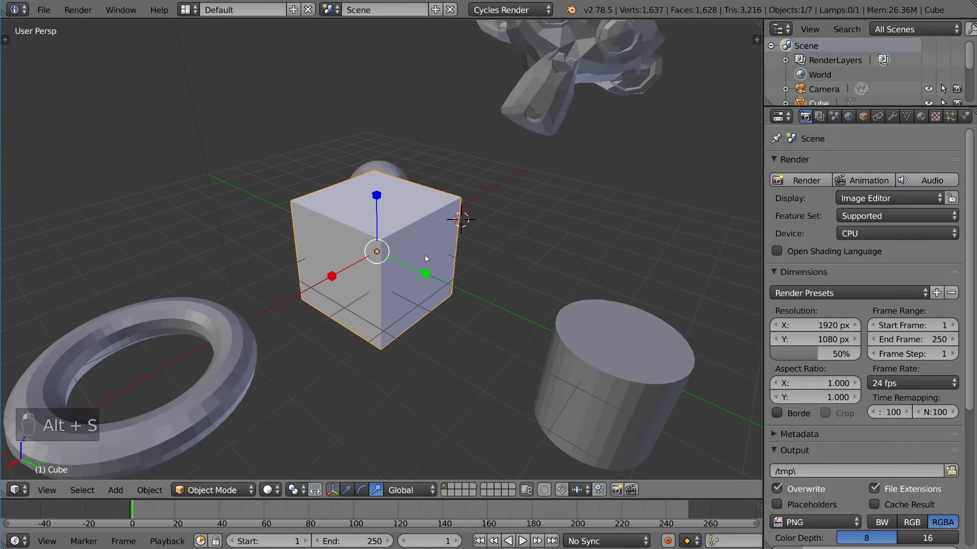
{"action": "key", "text": "alt+s"}
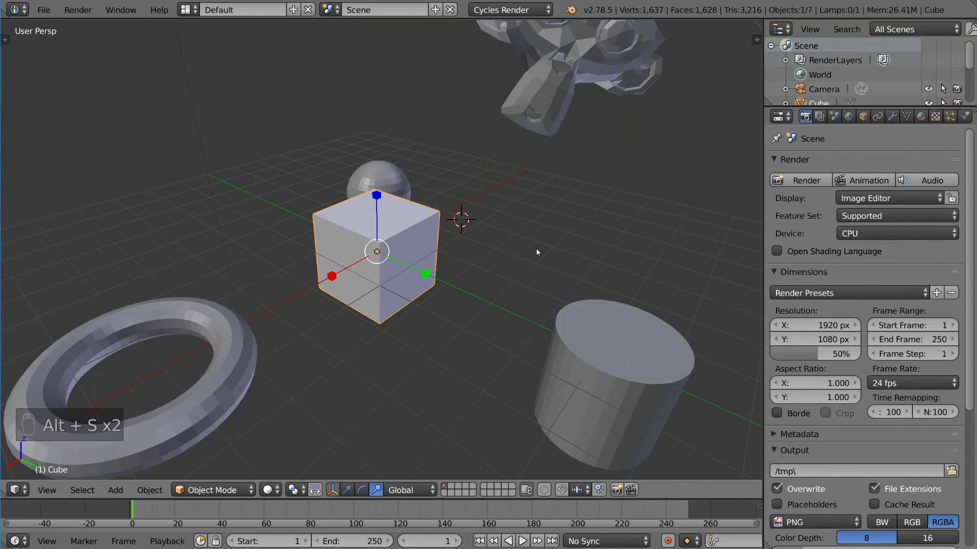
- Switch the 3D manipulator back to translation for the selected cube
{"action": "scroll", "coordinate": [522, 299], "scroll_direction": "down", "scroll_amount": 4}
{"action": "middle_click_drag", "start_coordinate": [520, 297], "coordinate": [538, 274]}
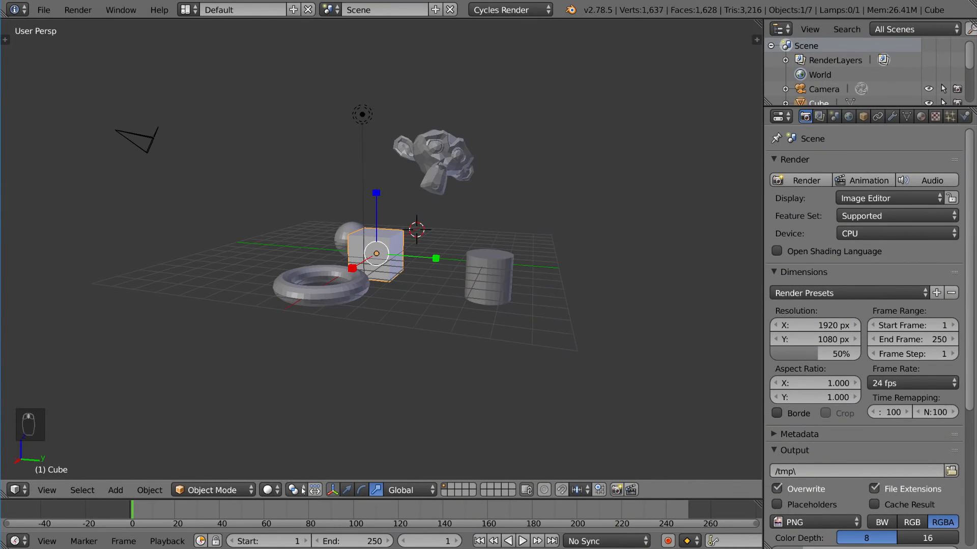
{"action": "left_click", "coordinate": [347, 490]}
{"action": "mouse_move", "coordinate": [459, 339]}
{"action": "middle_mouse_down"}
{"action": "mouse_move", "coordinate": [469, 342]}
{"action": "mouse_move", "coordinate": [451, 344]}
{"action": "mouse_move", "coordinate": [450, 332]}
{"action": "middle_mouse_up"}
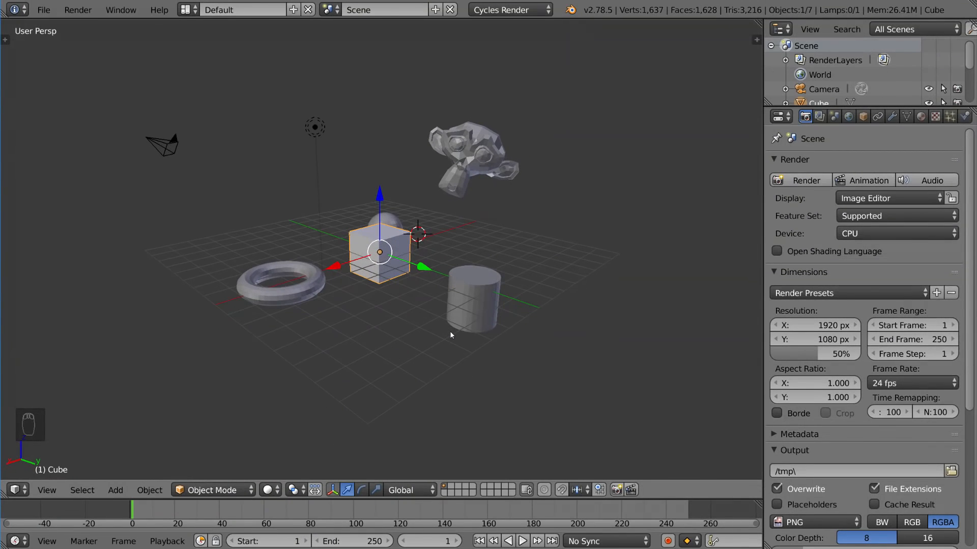
{"action": "scroll", "coordinate": [449, 331], "scroll_direction": "up", "scroll_amount": 2}
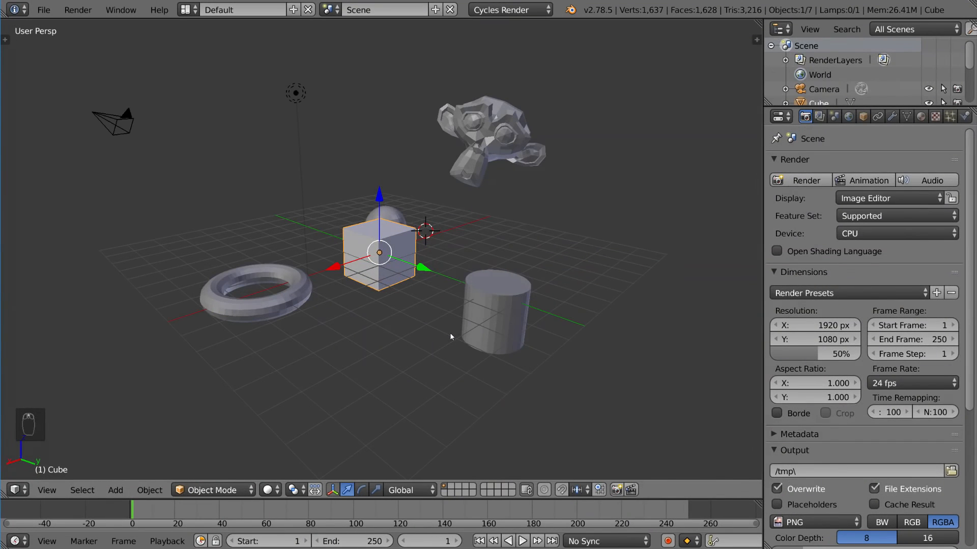